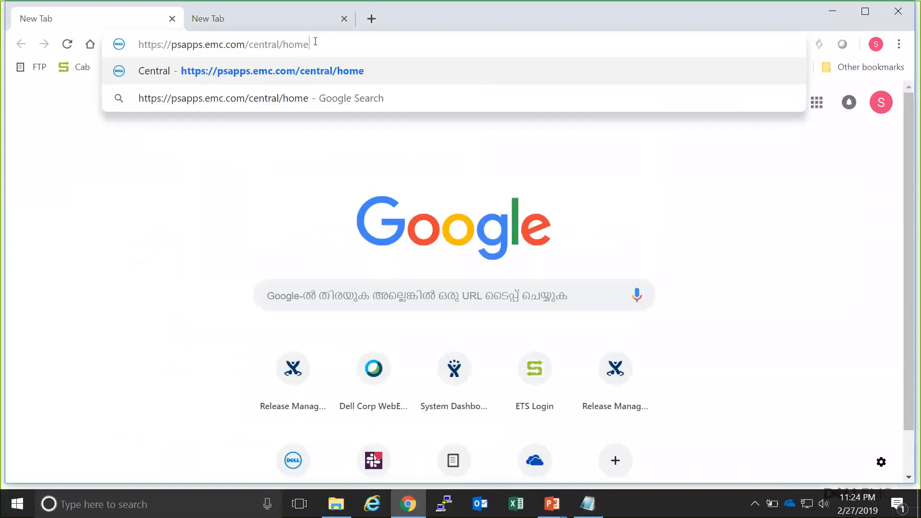
# Load the Central home page, search for "flex" and open the Network Validation Tool for VxRack FLEX solution page
pyautogui.press('Return')
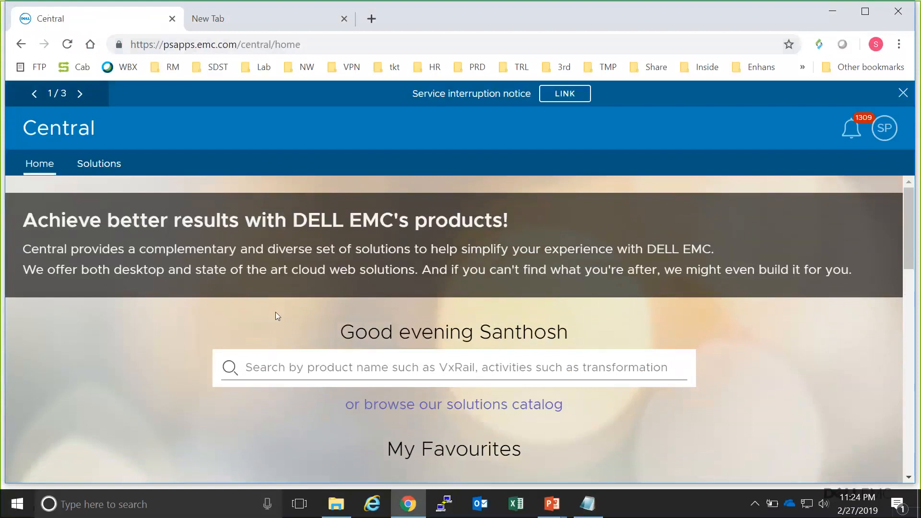
pyautogui.click(332, 369)
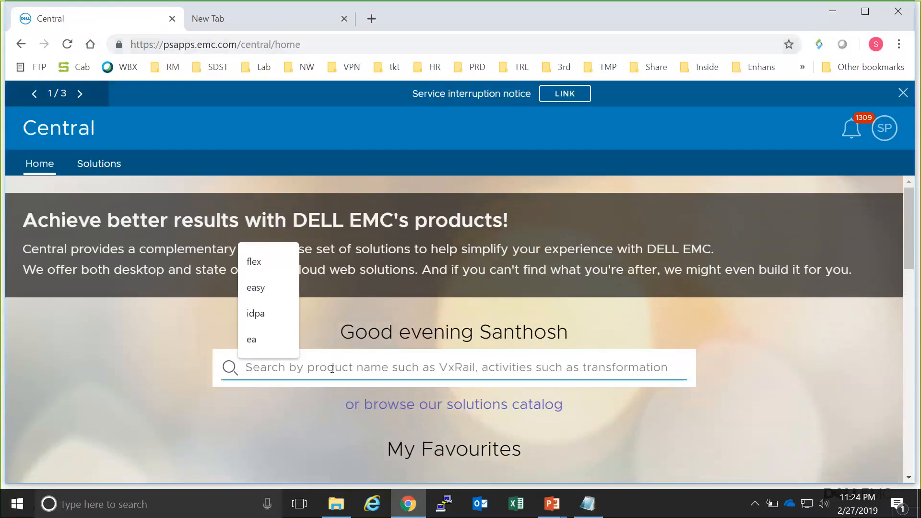
pyautogui.click(264, 261)
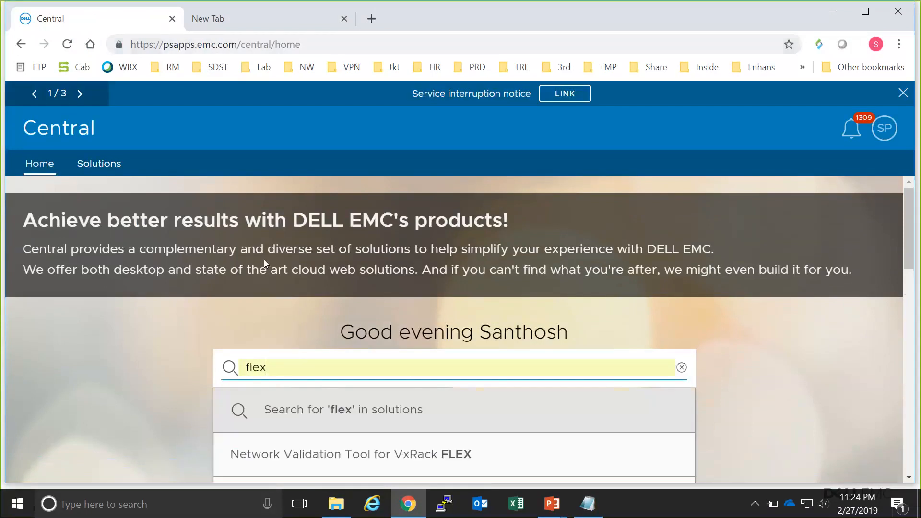
pyautogui.click(341, 459)
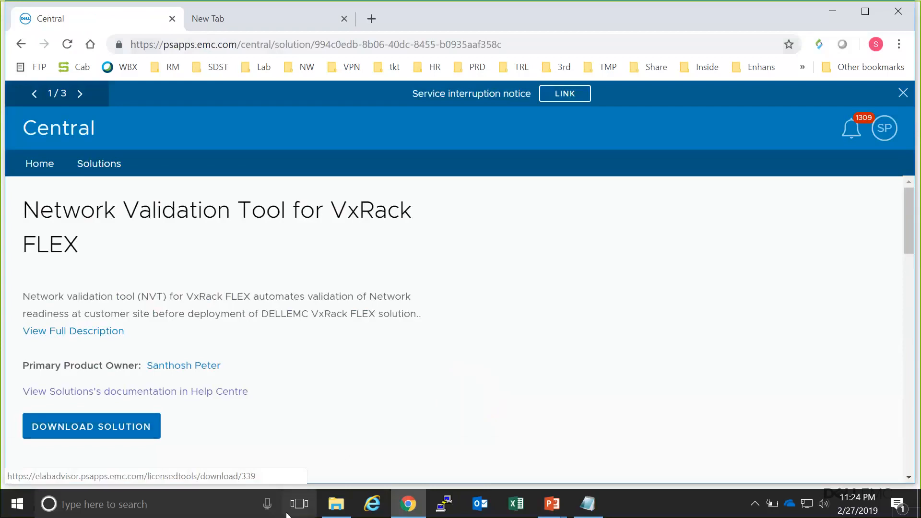
# Switch to the running PowerPoint slide show and advance to the C3 JSON file download location slide
pyautogui.moveTo(339, 514)
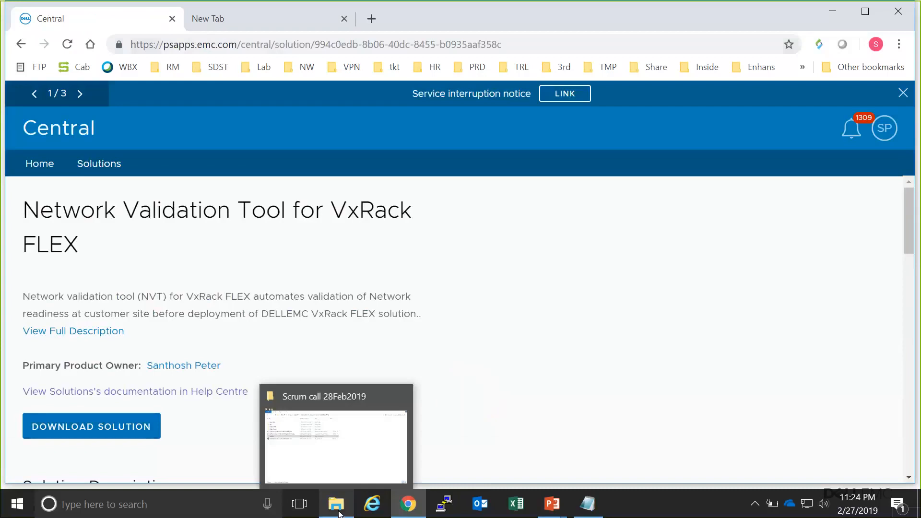
pyautogui.click(555, 511)
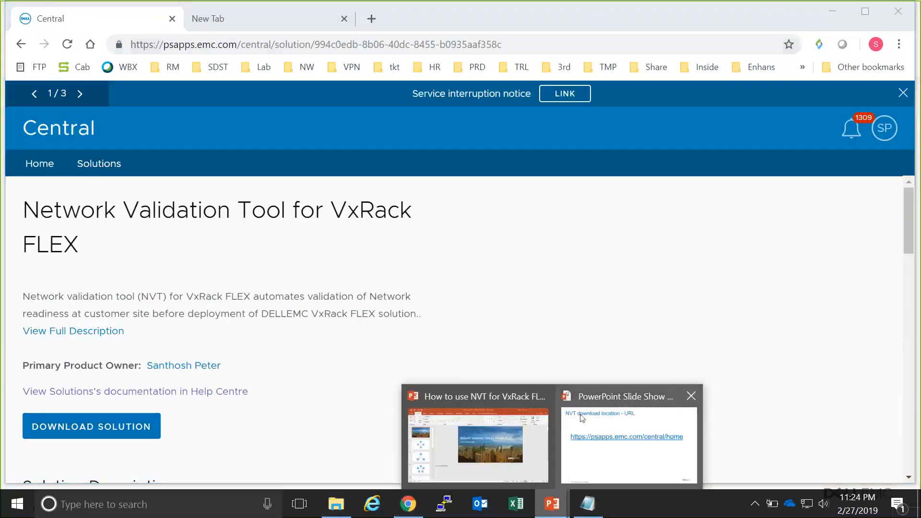
pyautogui.click(592, 399)
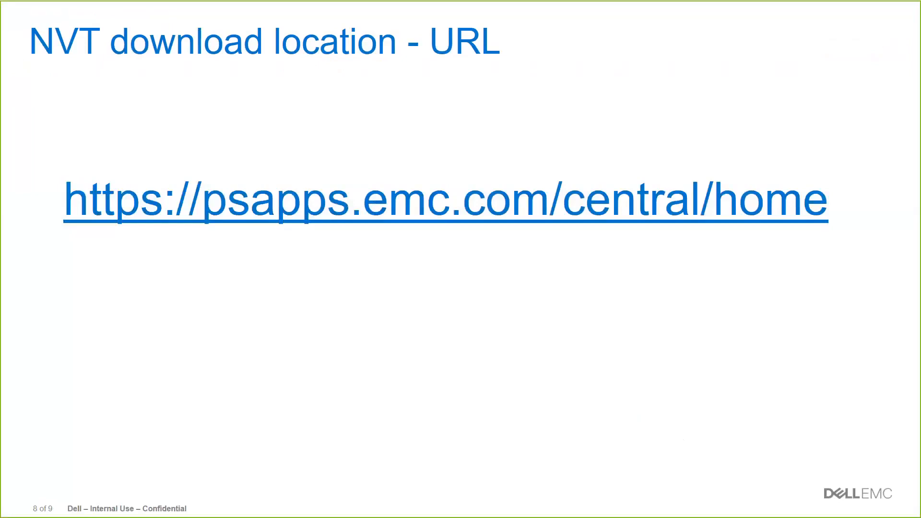
pyautogui.press('Right')
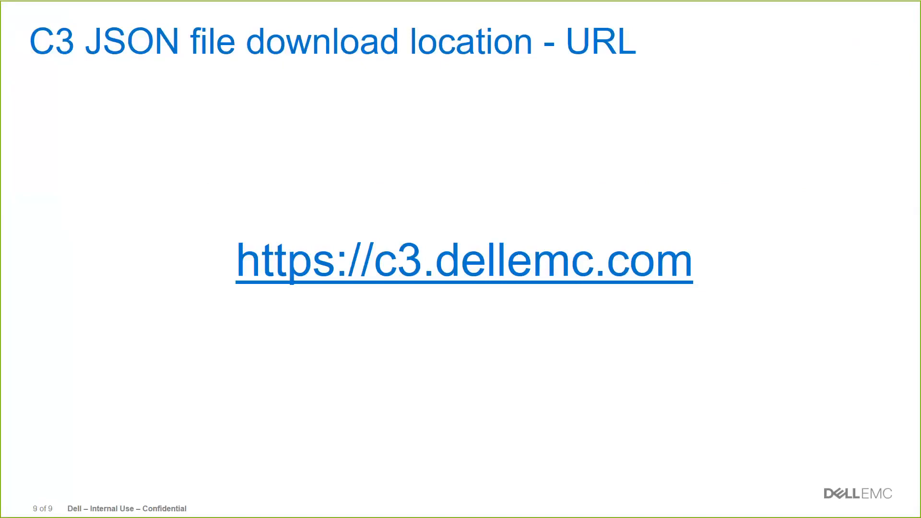
pyautogui.hotkey('alt', 'Tab')
pyautogui.press('Tab')
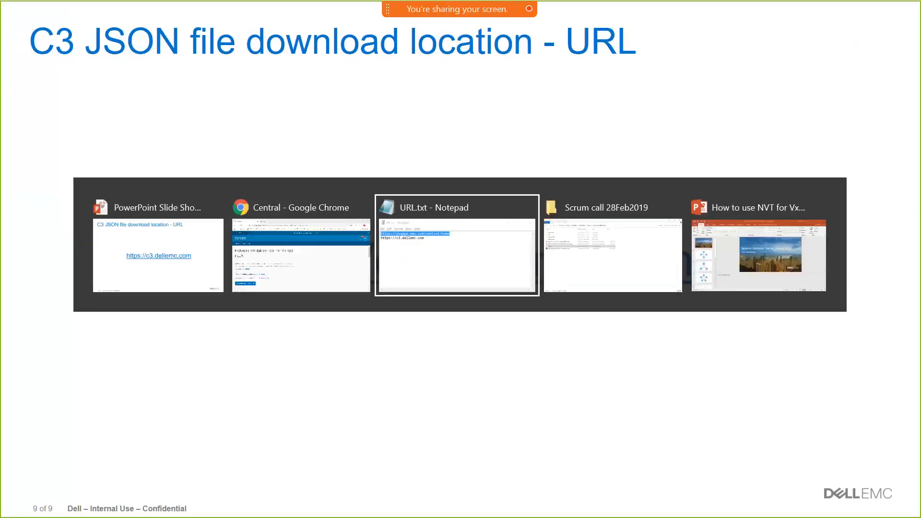
pyautogui.moveTo(338, 160); pyautogui.dragTo(190, 157)
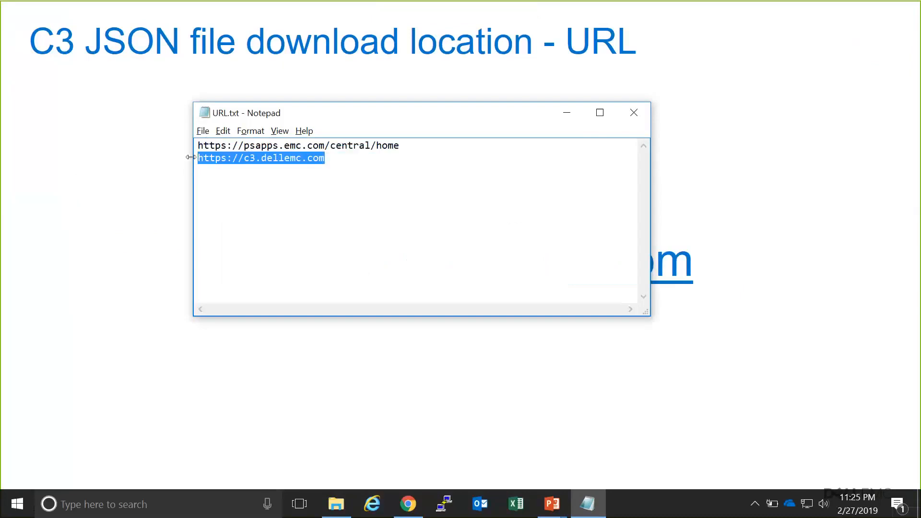
pyautogui.hotkey('alt', 'Tab')
pyautogui.hotkey('alt', 'Tab')
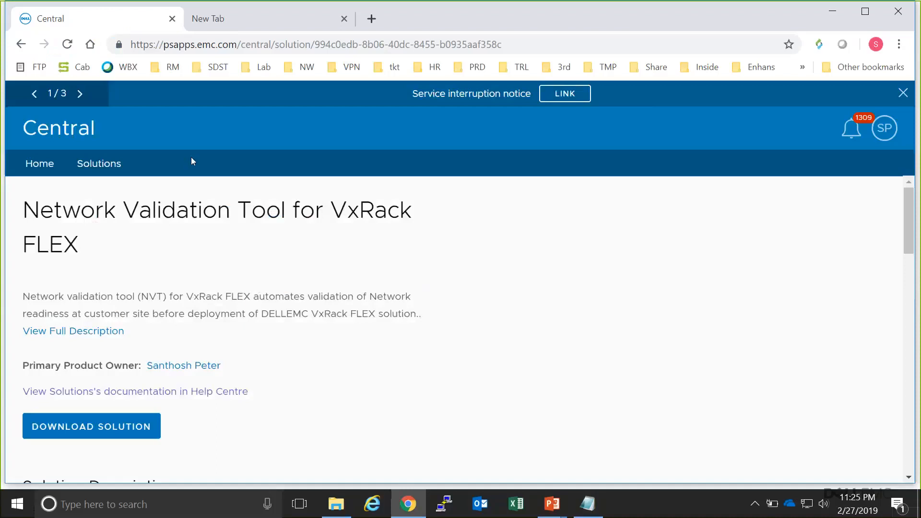
pyautogui.click(241, 31)
pyautogui.write('https://c3.dellemc.com/c3/customer-app/')
pyautogui.press('Return')
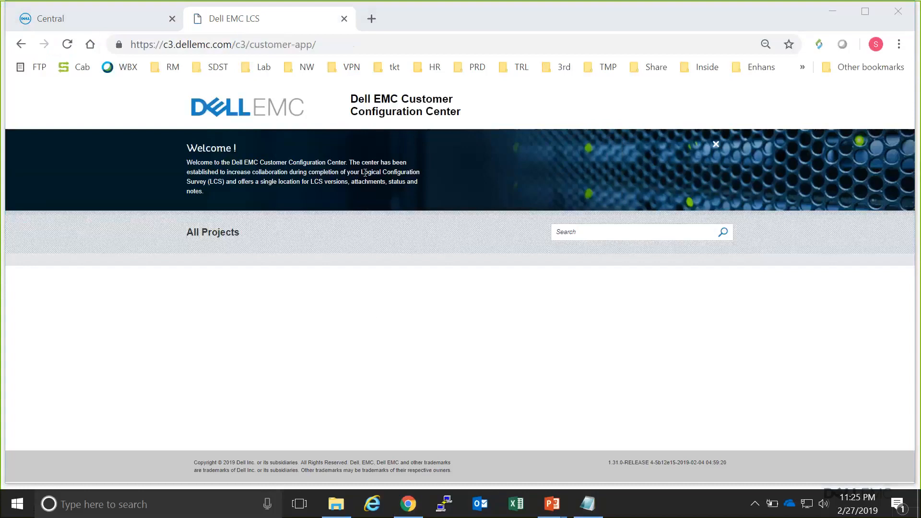
pyautogui.click(344, 43)
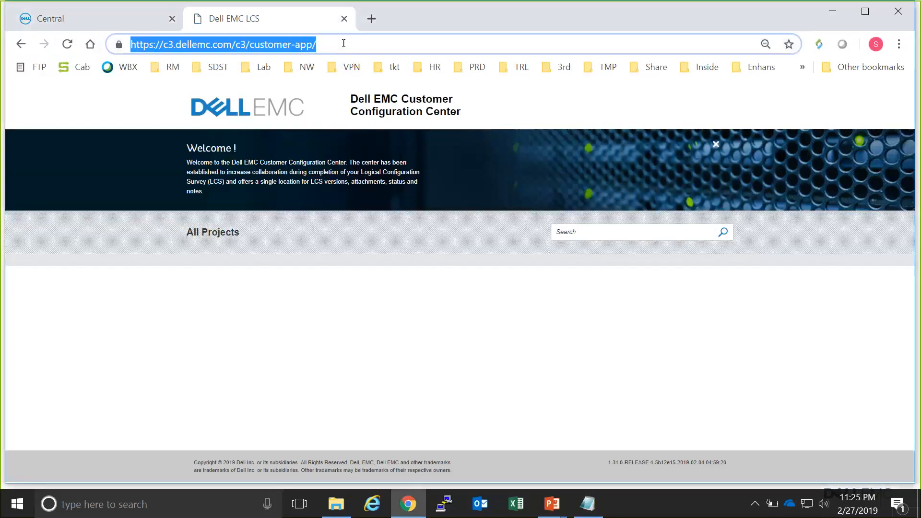
pyautogui.click(199, 234)
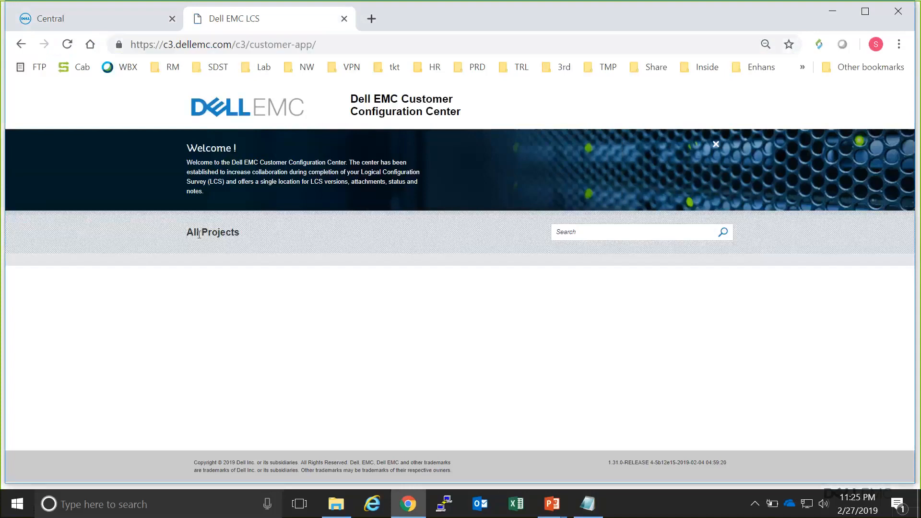
pyautogui.click(378, 44)
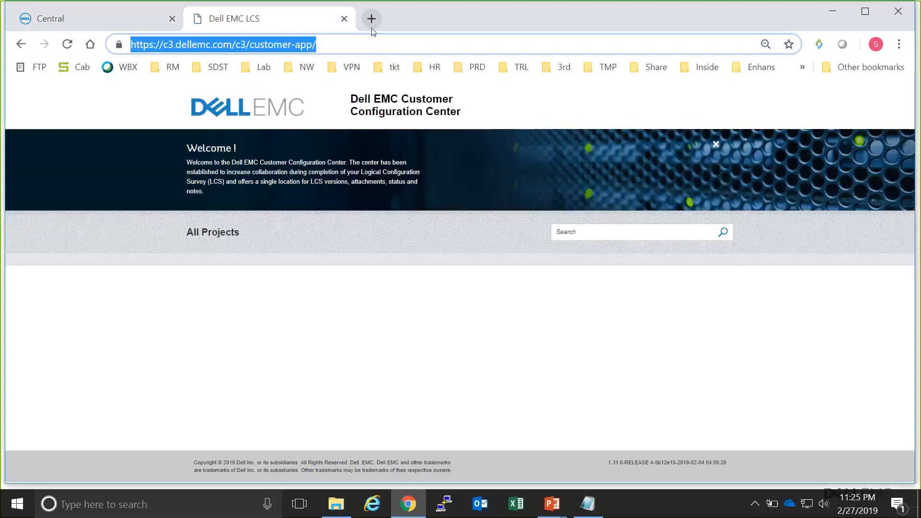
pyautogui.click(343, 46)
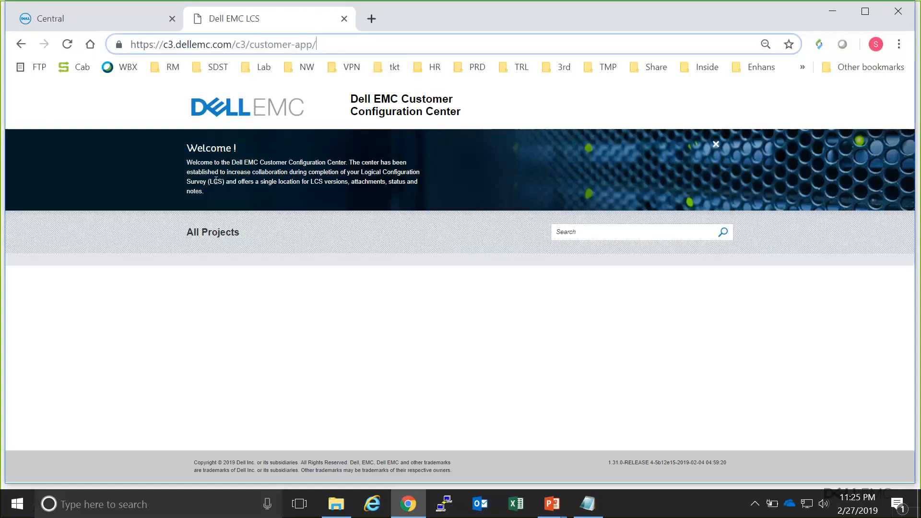
pyautogui.click(597, 233)
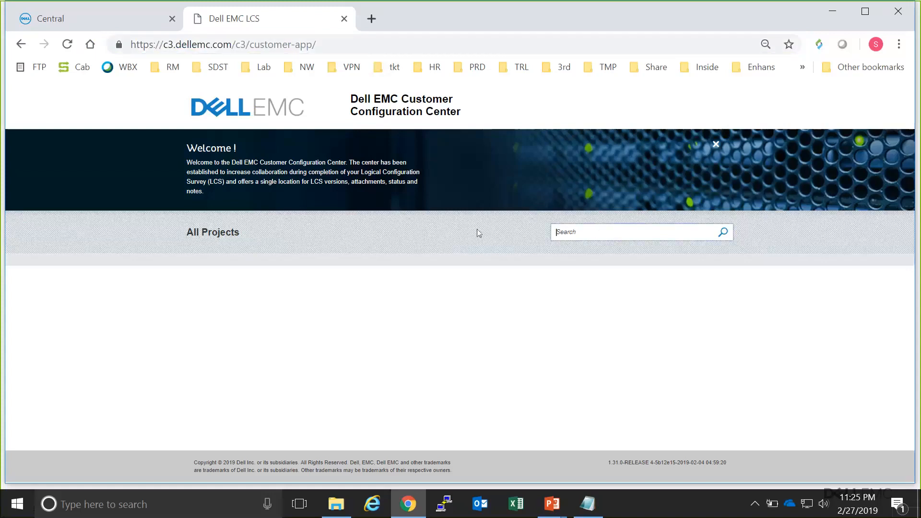
pyautogui.click(221, 256)
# Reload the C3 admin page, open the NVT Tool record's details and display its document and download options
pyautogui.click(67, 45)
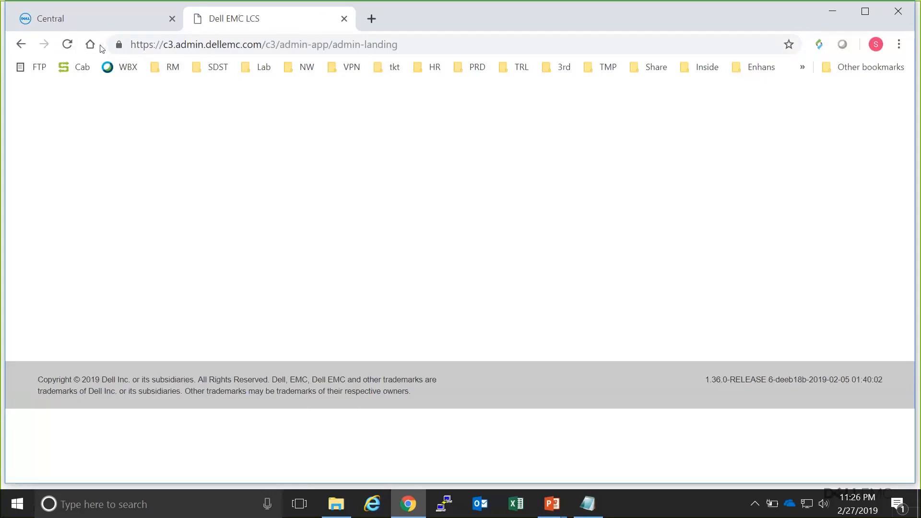
pyautogui.click(63, 43)
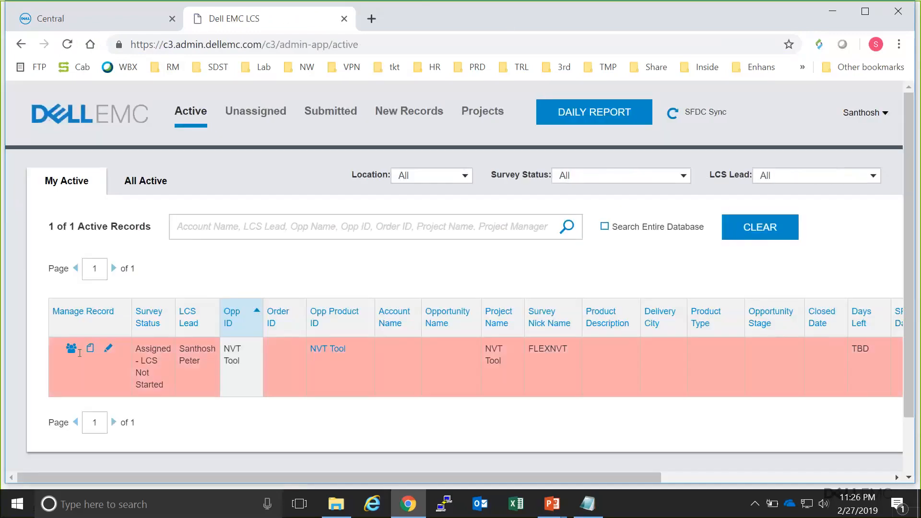
pyautogui.click(91, 350)
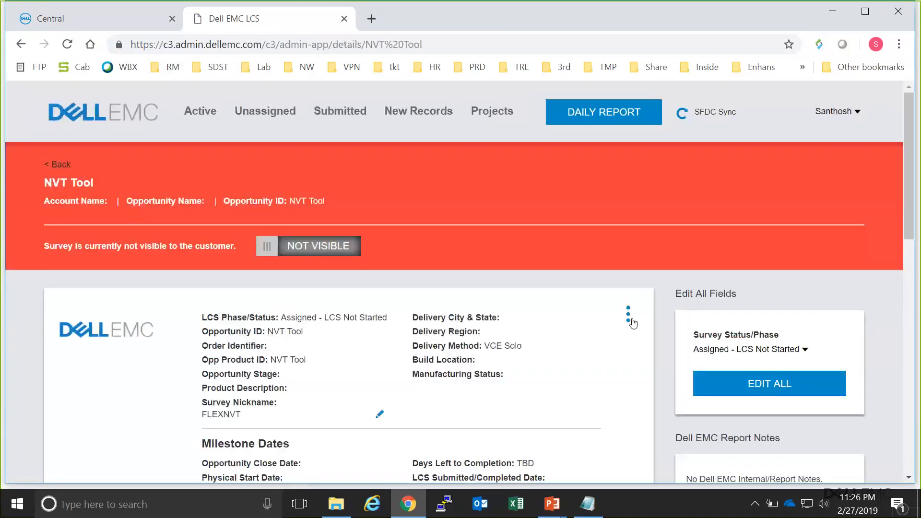
pyautogui.click(631, 321)
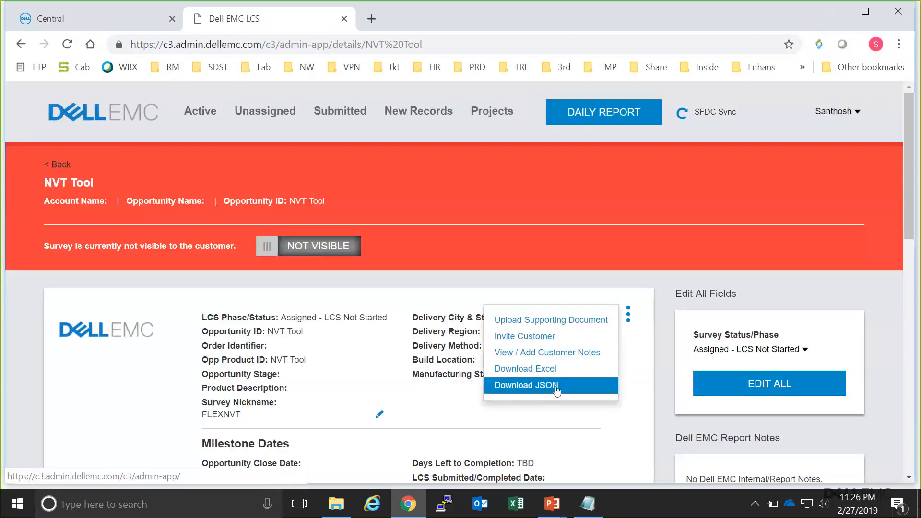
# Launch VxRackFLEX_NVT_v0.1.8_Windows.exe from the Scrum call 28Feb2019 folder, enable Network Services Validation and continue
pyautogui.click(338, 505)
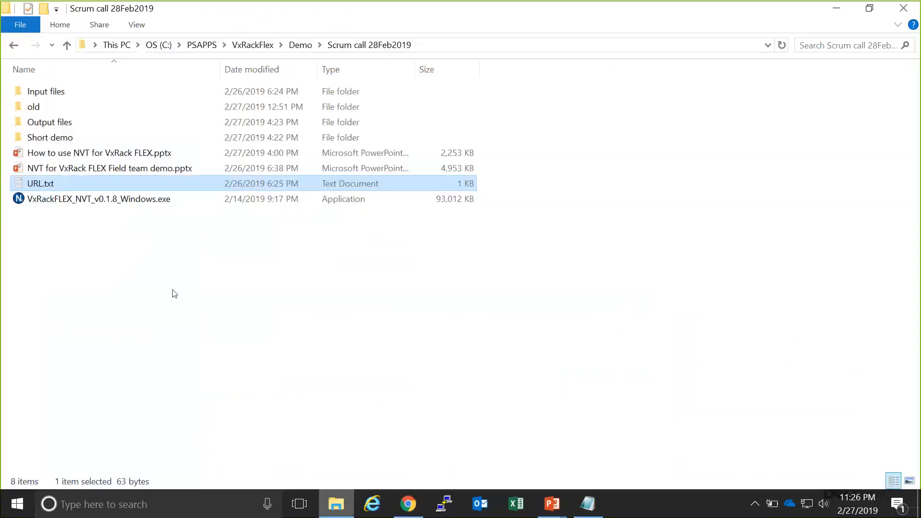
pyautogui.click(30, 201)
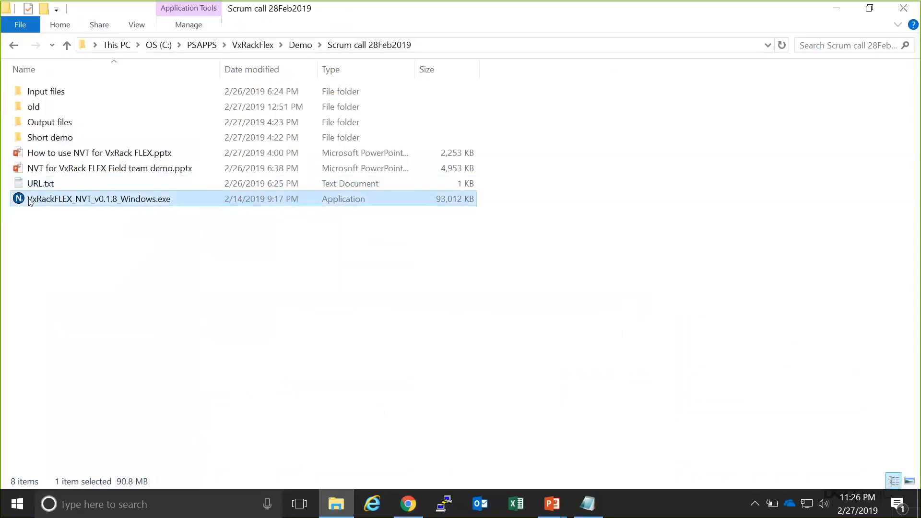
pyautogui.doubleClick(30, 200)
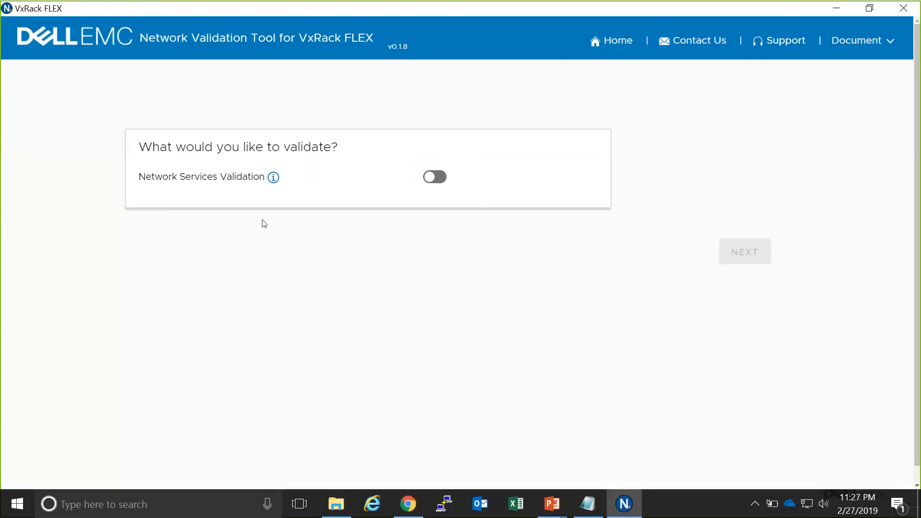
pyautogui.click(441, 180)
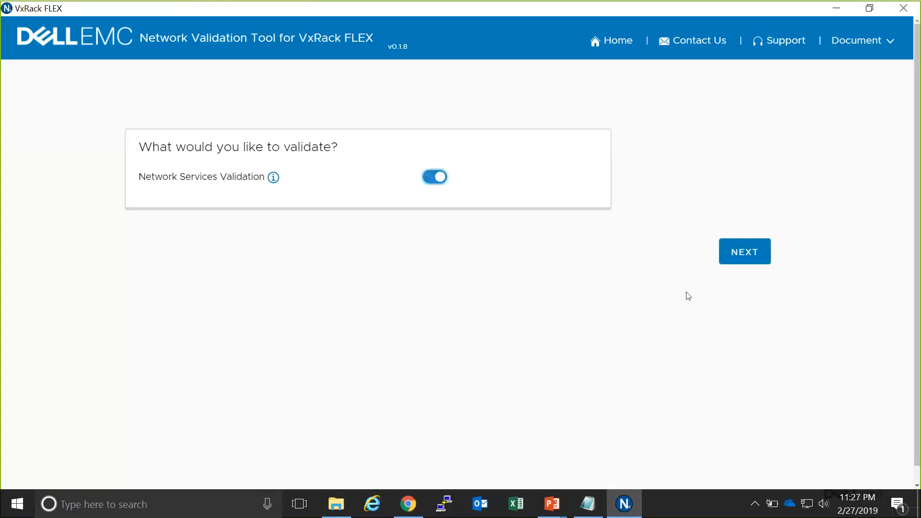
pyautogui.click(748, 258)
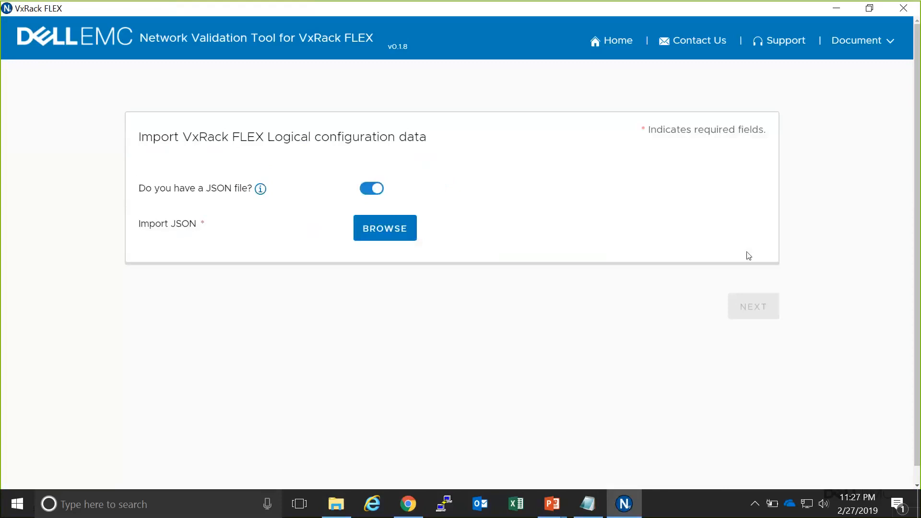
# Import "C3 JSON file_v1.json" from the Input files folder as the VxRack FLEX logical configuration data and continue
pyautogui.click(391, 231)
pyautogui.click(108, 82)
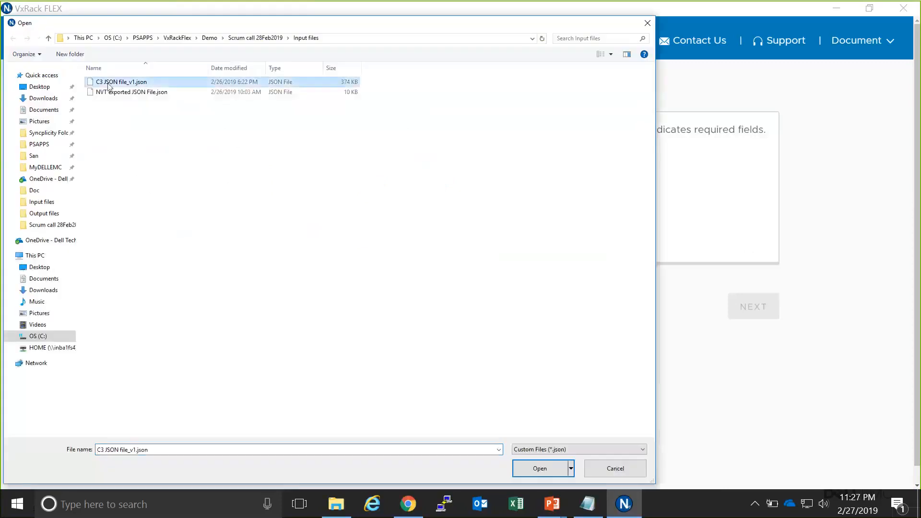
pyautogui.click(554, 478)
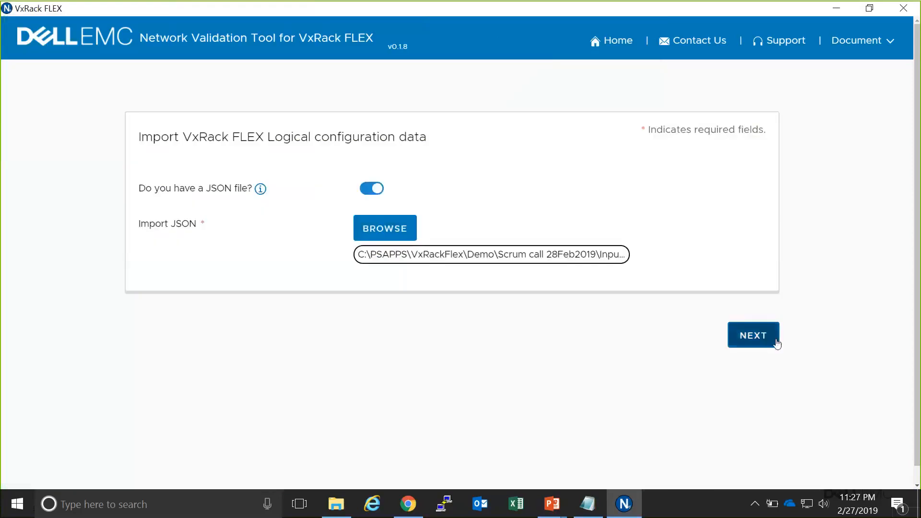
pyautogui.click(757, 341)
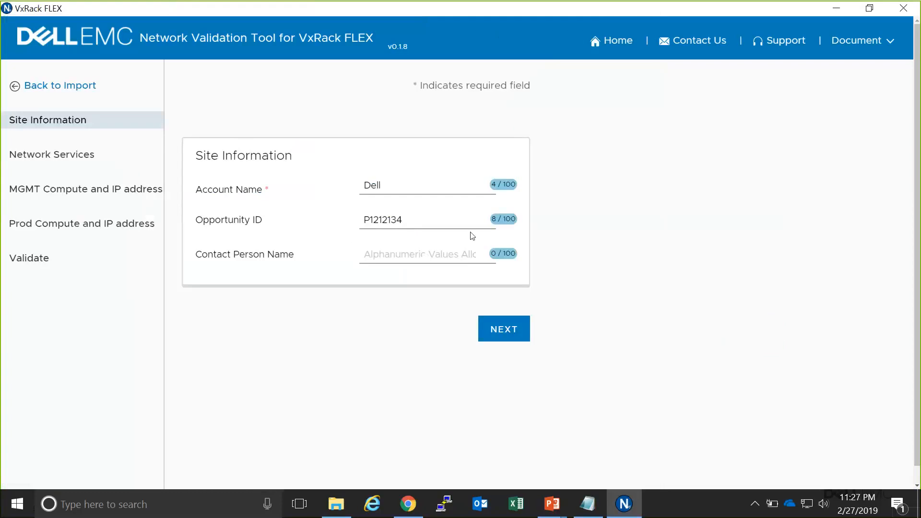
# Accept the imported site information and network services settings, continuing to the management compute and IP address page
pyautogui.click(491, 335)
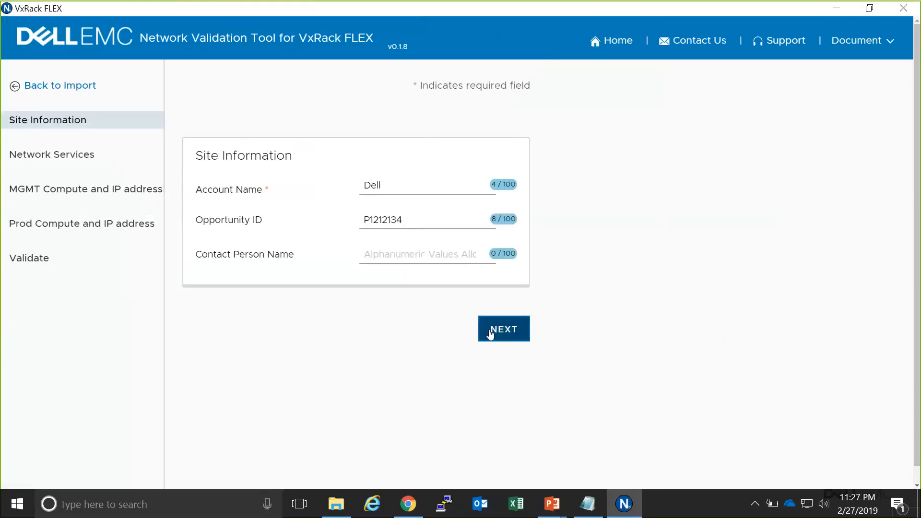
pyautogui.click(490, 335)
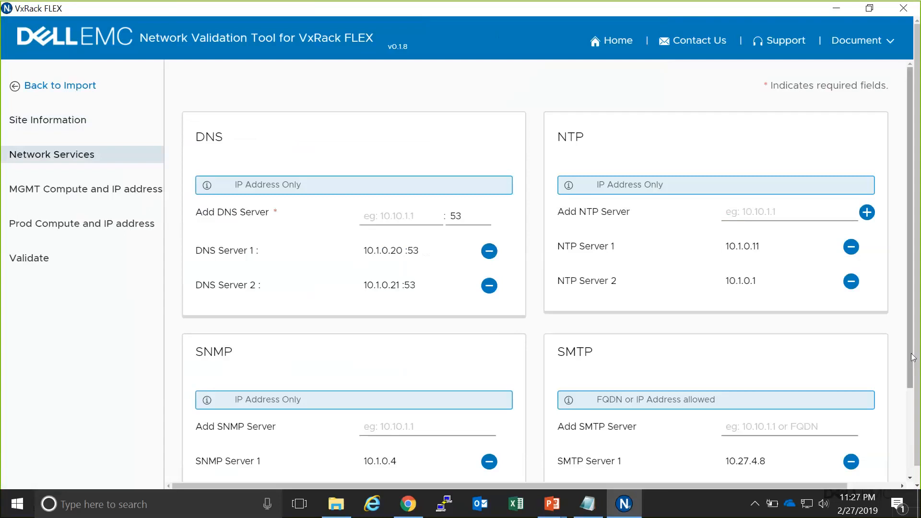
pyautogui.moveTo(913, 357); pyautogui.dragTo(909, 430)
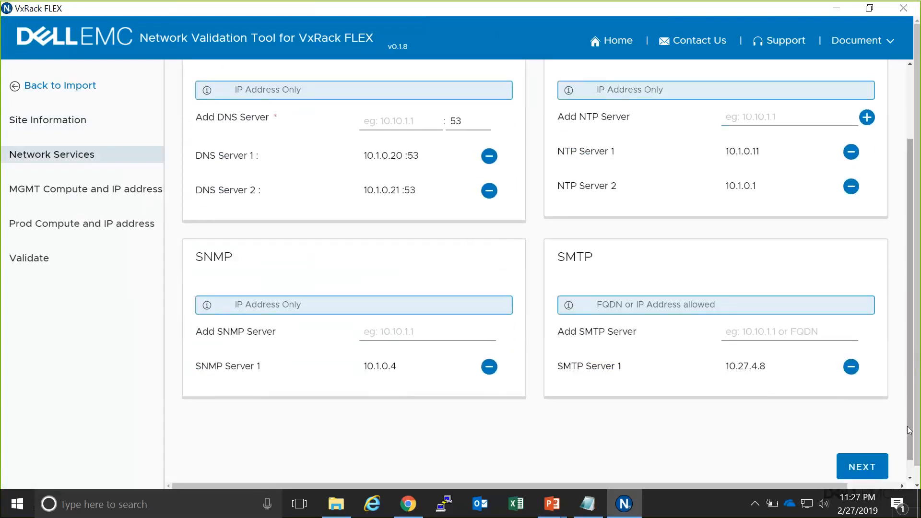
pyautogui.click(877, 469)
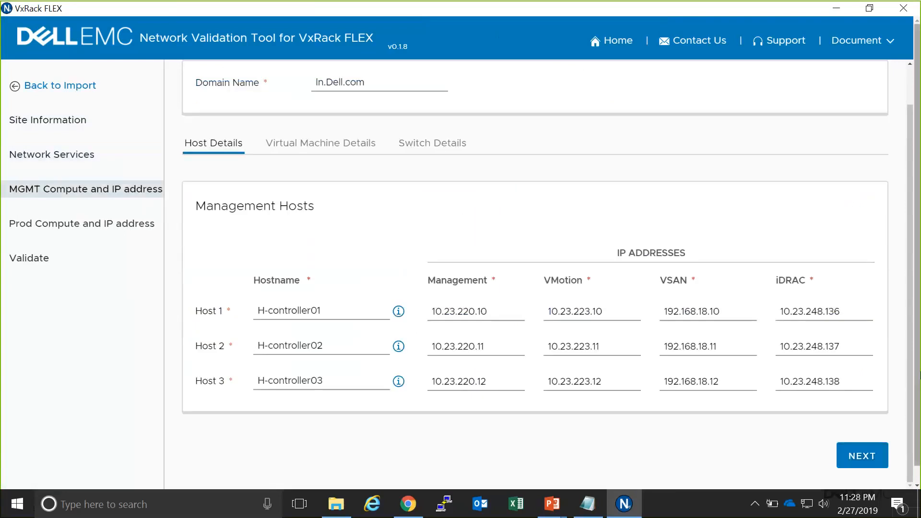
# Review the management hosts' names and IP addresses, including the domain name, and open the virtual machine details
pyautogui.scroll(2, 914, 383)
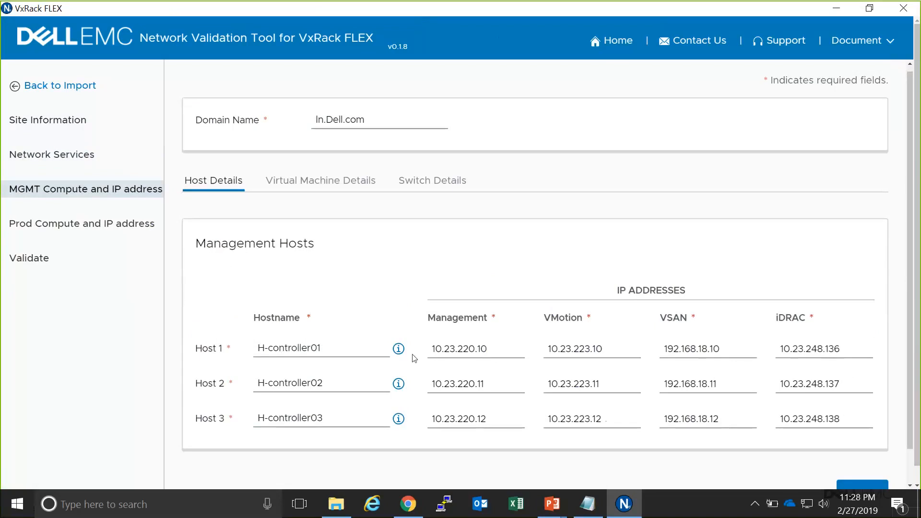
pyautogui.moveTo(400, 353)
pyautogui.click(311, 193)
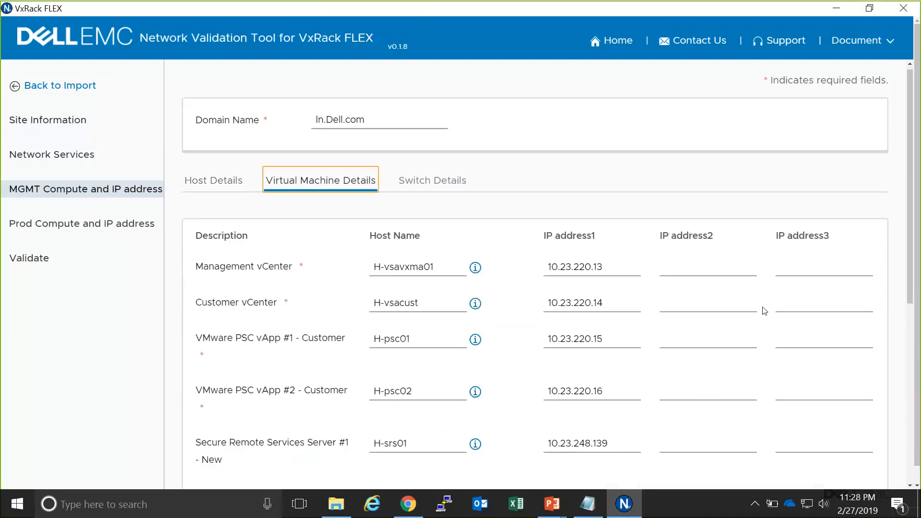
# Review the management virtual machine and switch details, continuing to the production compute and IP address page
pyautogui.moveTo(910, 260); pyautogui.dragTo(918, 244)
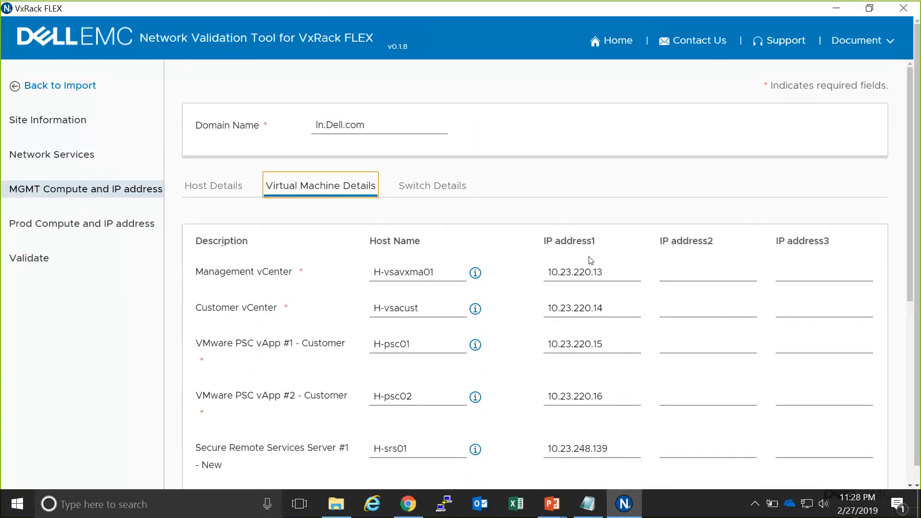
pyautogui.click(457, 183)
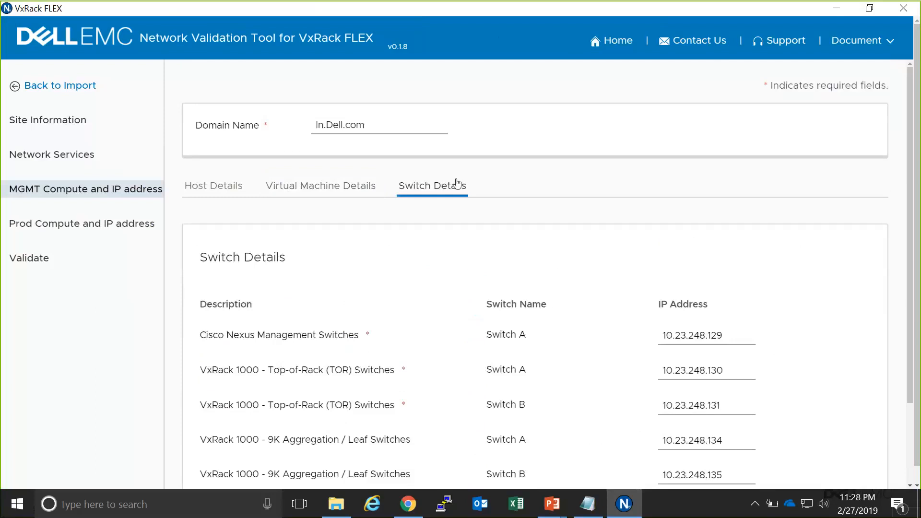
pyautogui.click(457, 185)
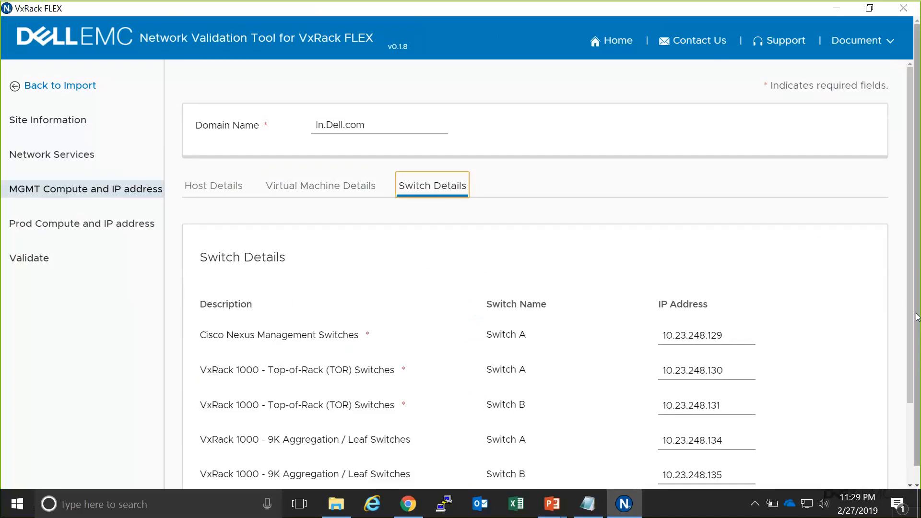
pyautogui.moveTo(912, 346); pyautogui.dragTo(915, 387)
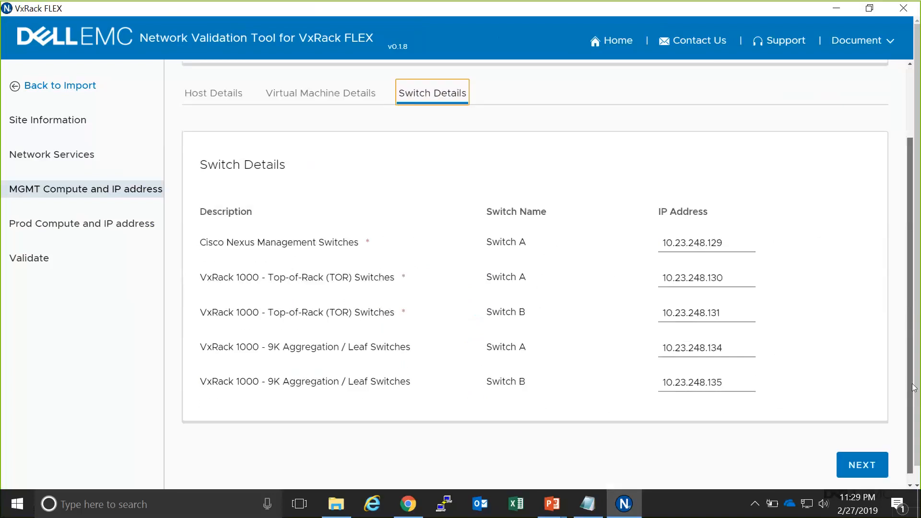
pyautogui.click(861, 467)
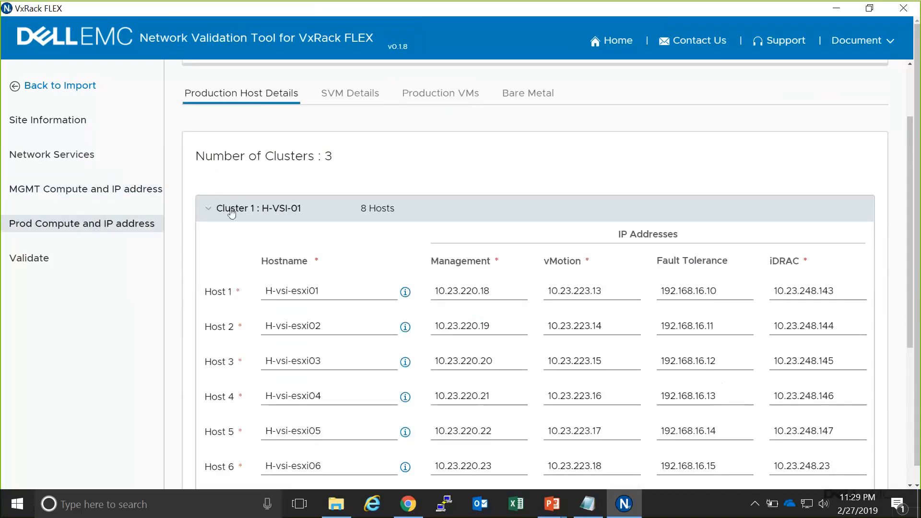
# Collapse and re-expand Cluster 1 in the production host details to examine its hostnames and IP addresses
pyautogui.click(210, 209)
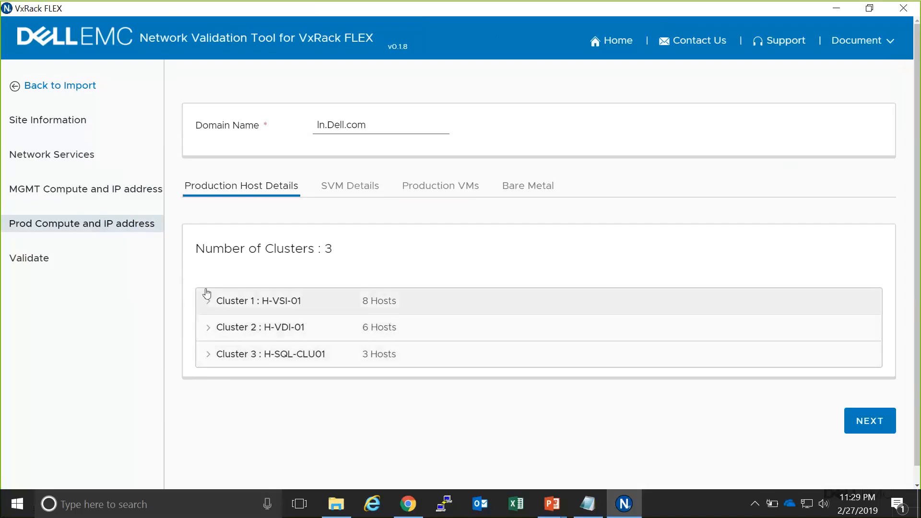
pyautogui.click(206, 305)
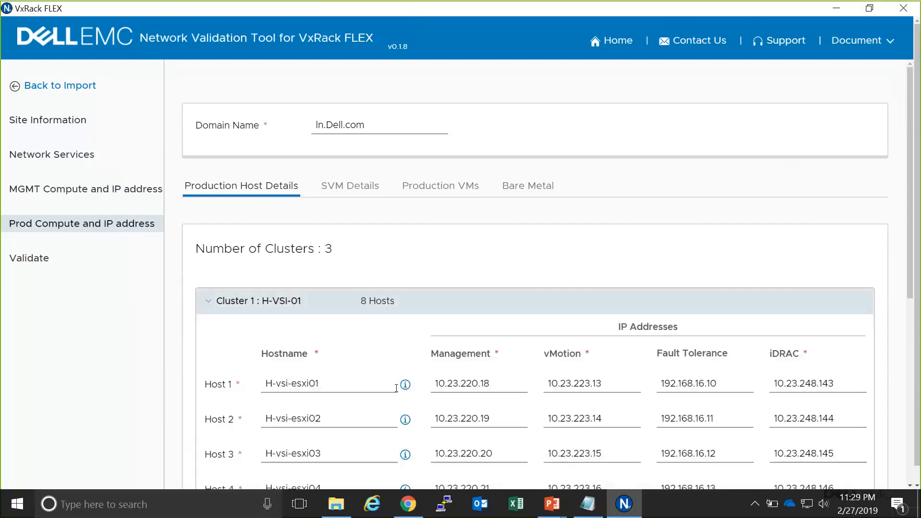
pyautogui.moveTo(406, 386)
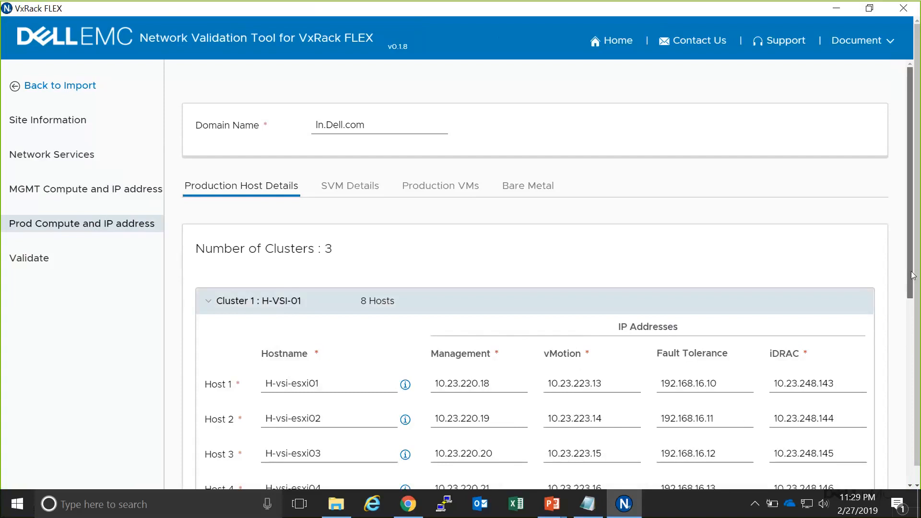
pyautogui.moveTo(913, 275); pyautogui.dragTo(909, 321)
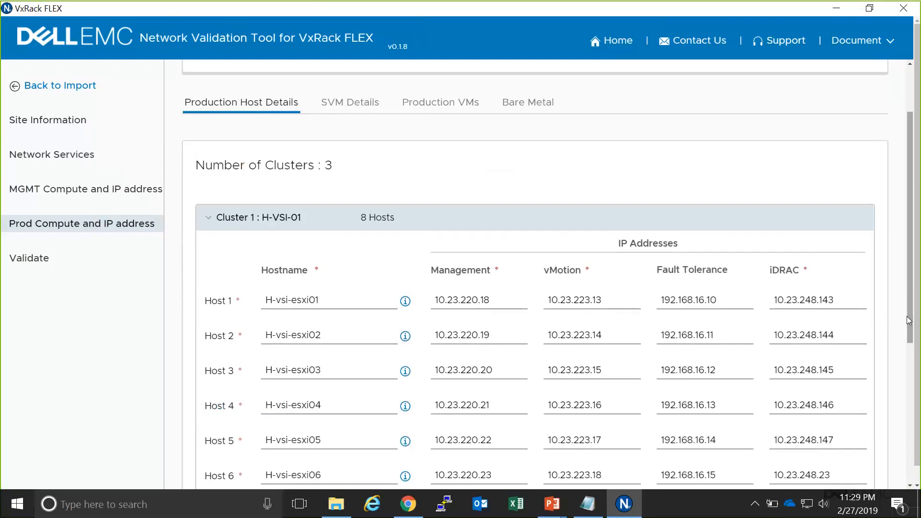
pyautogui.scroll(3, 353, 182)
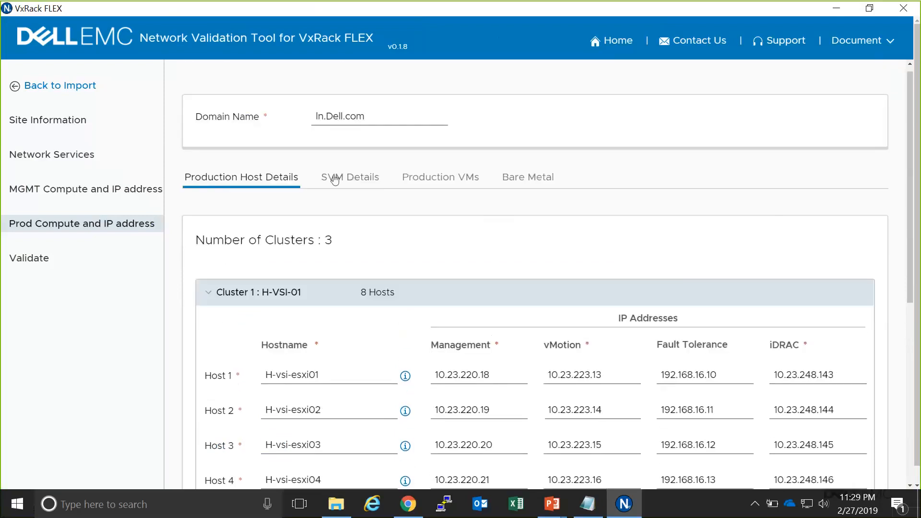
# Examine the SVM management, data and VMK IP addresses listed per host in the SVM details
pyautogui.click(335, 180)
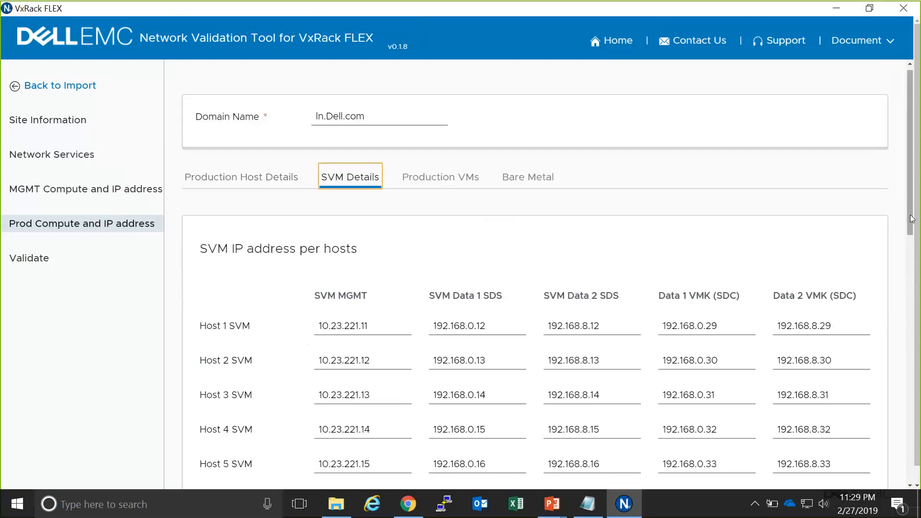
pyautogui.scroll(-8, 894, 407)
pyautogui.scroll(-3, 894, 407)
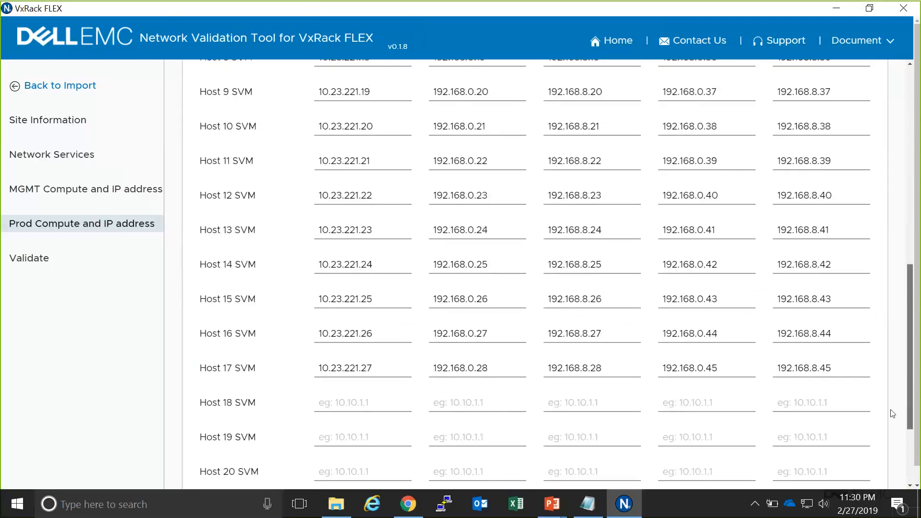
pyautogui.scroll(10, 907, 283)
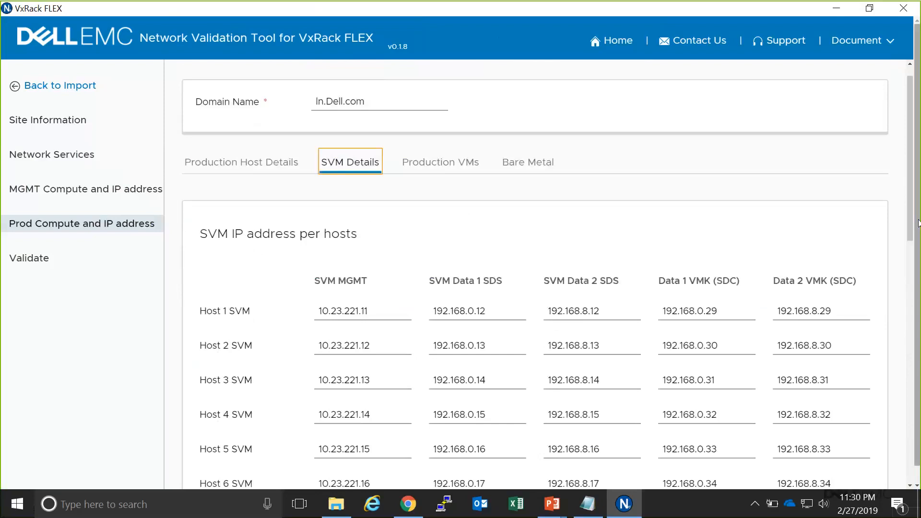
# Review the test virtual machine's IP address and the bare metal iDRAC entries, continuing to the validation page
pyautogui.click(451, 161)
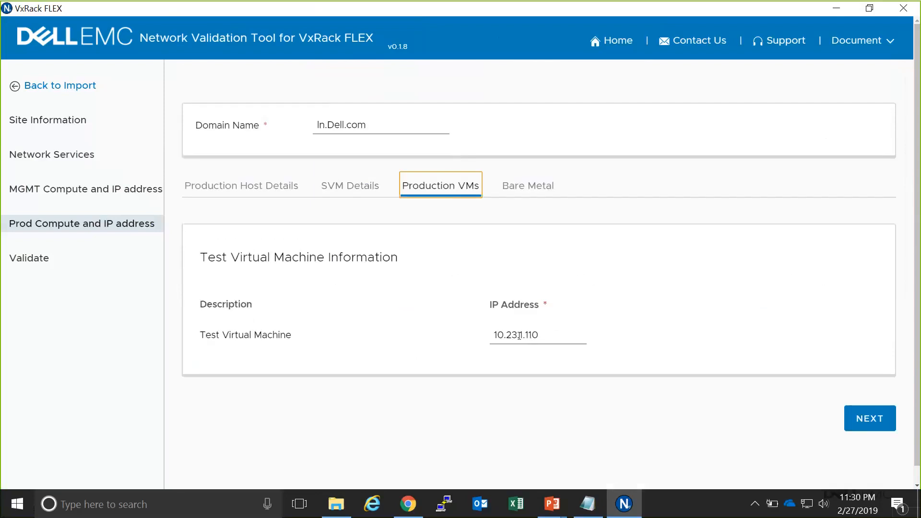
pyautogui.click(538, 188)
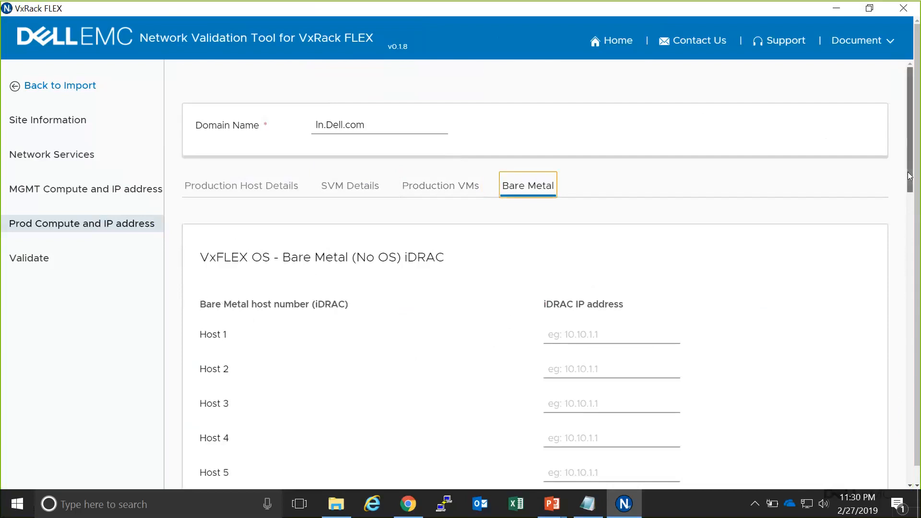
pyautogui.moveTo(909, 176); pyautogui.dragTo(906, 466)
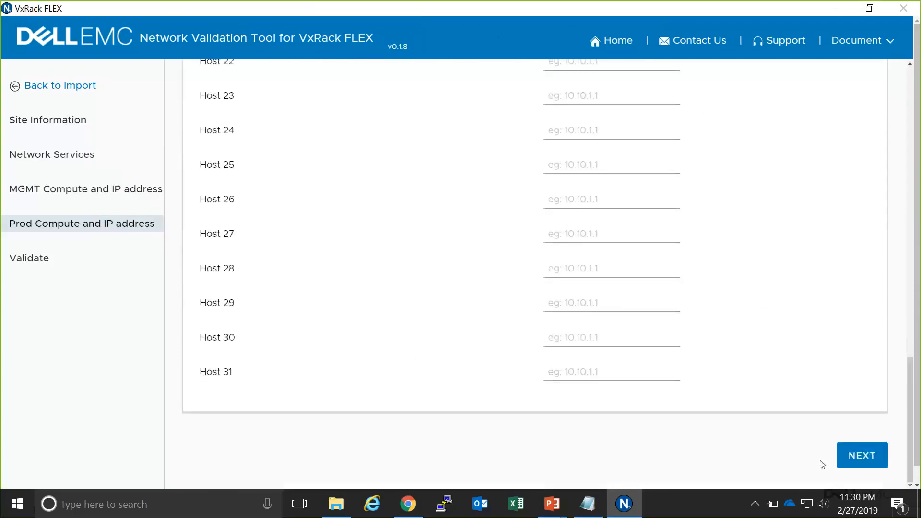
pyautogui.click(849, 458)
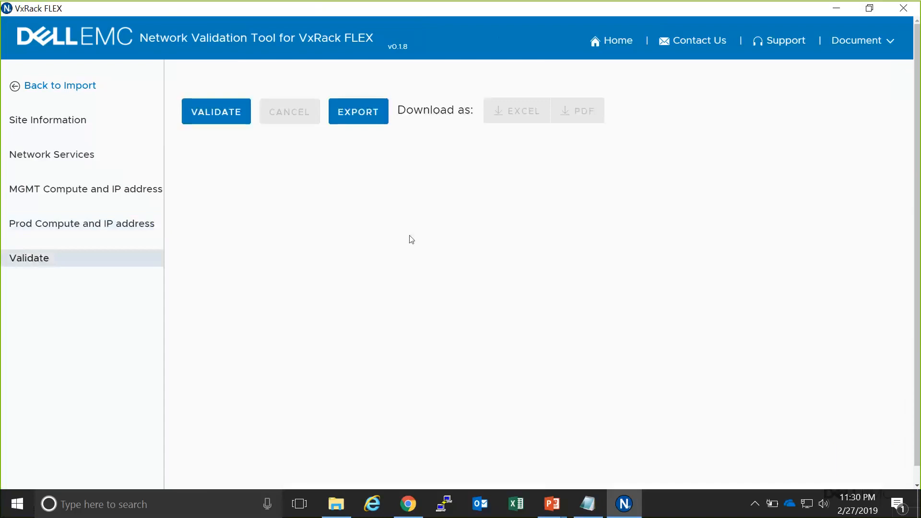
# Start the network validation and review the DNS, NTP, SNMP and SMTP server results as it runs
pyautogui.click(228, 115)
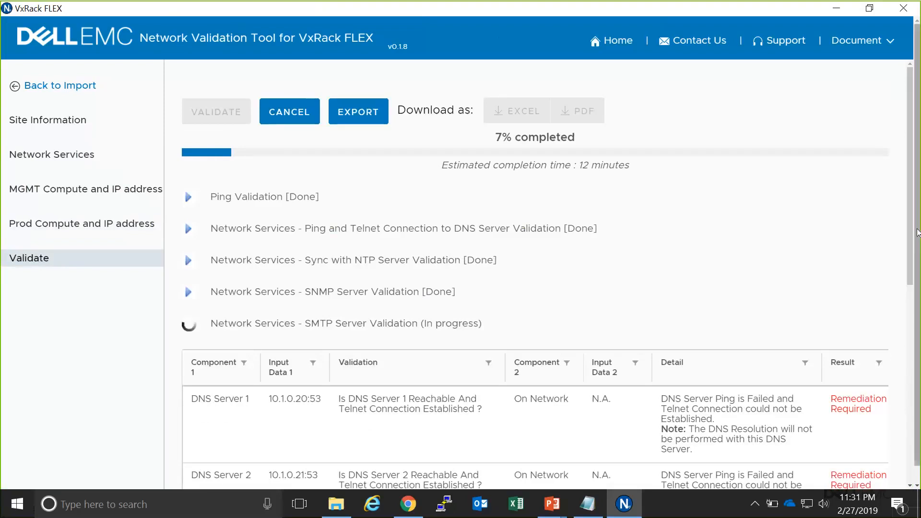
pyautogui.moveTo(912, 232); pyautogui.dragTo(916, 307)
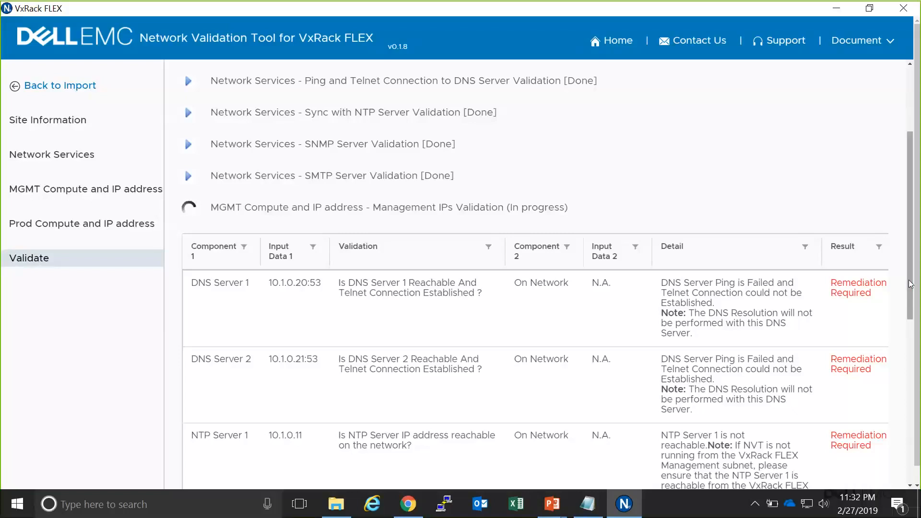
pyautogui.moveTo(910, 285); pyautogui.dragTo(908, 475)
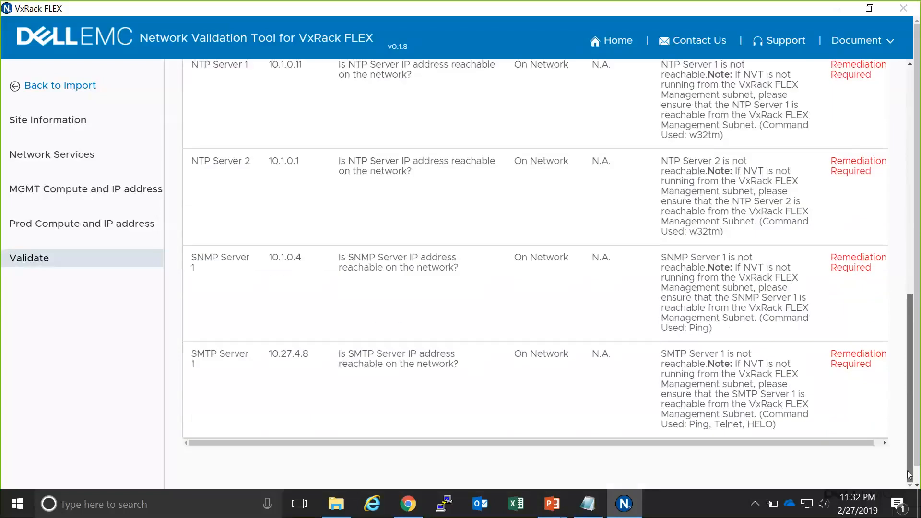
pyautogui.scroll(15, 592, 178)
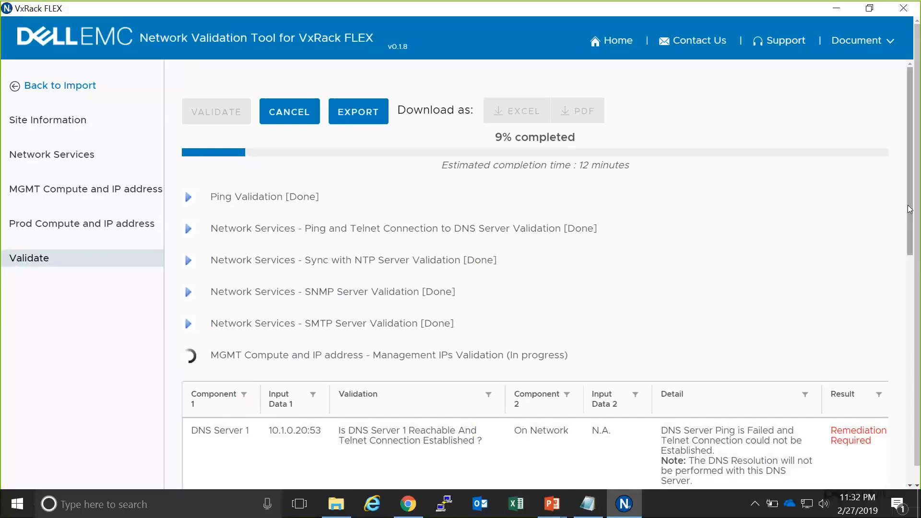
pyautogui.scroll(-4, 917, 314)
pyautogui.moveTo(917, 314); pyautogui.dragTo(920, 209)
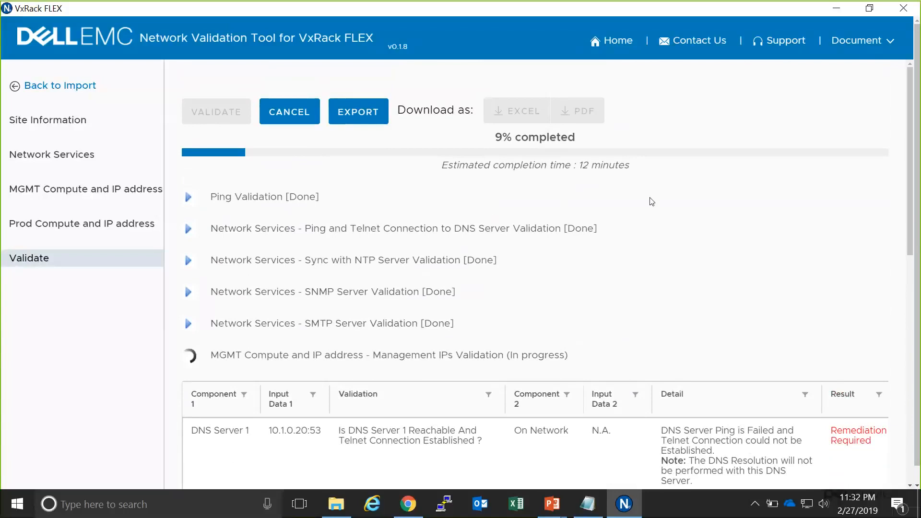
pyautogui.click(338, 505)
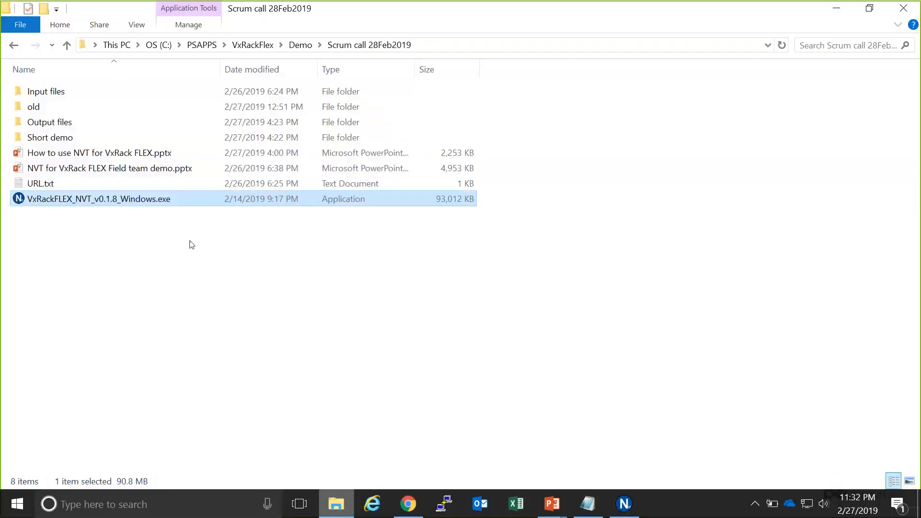
pyautogui.click(54, 123)
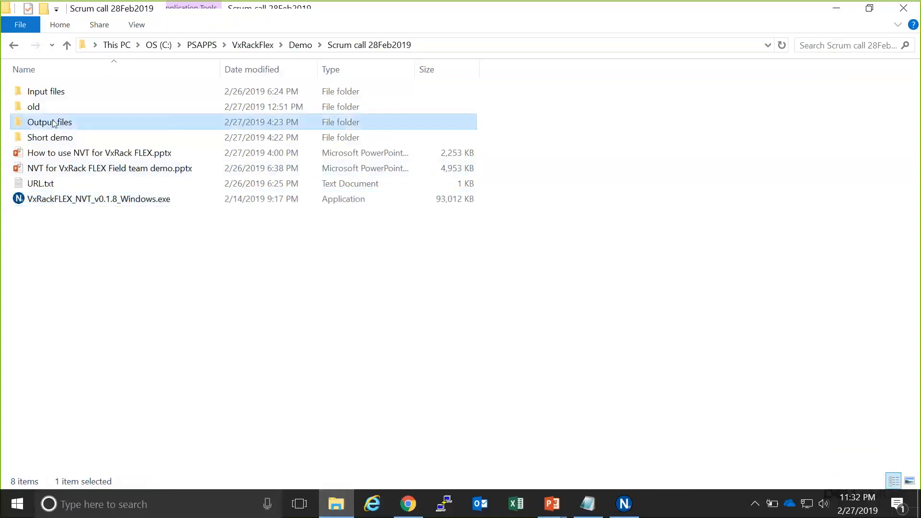
pyautogui.doubleClick(55, 123)
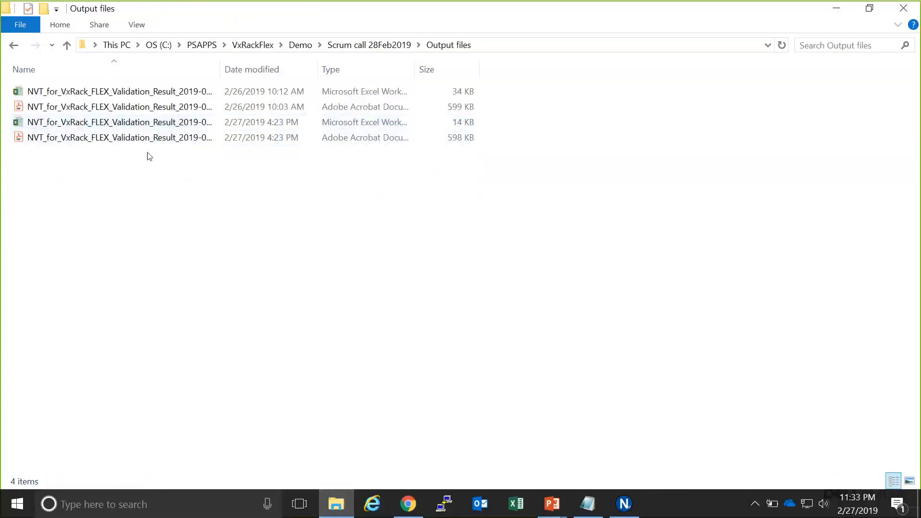
pyautogui.doubleClick(112, 140)
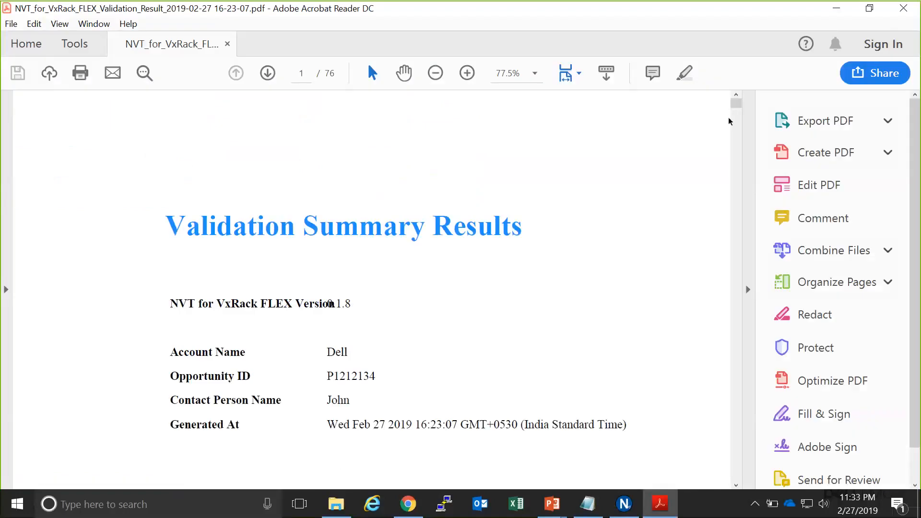
# Examine the management and production cluster results in the PDF report, close it and return to the Network Validation Tool
pyautogui.moveTo(736, 104); pyautogui.dragTo(738, 121)
pyautogui.scroll(-4, 737, 122)
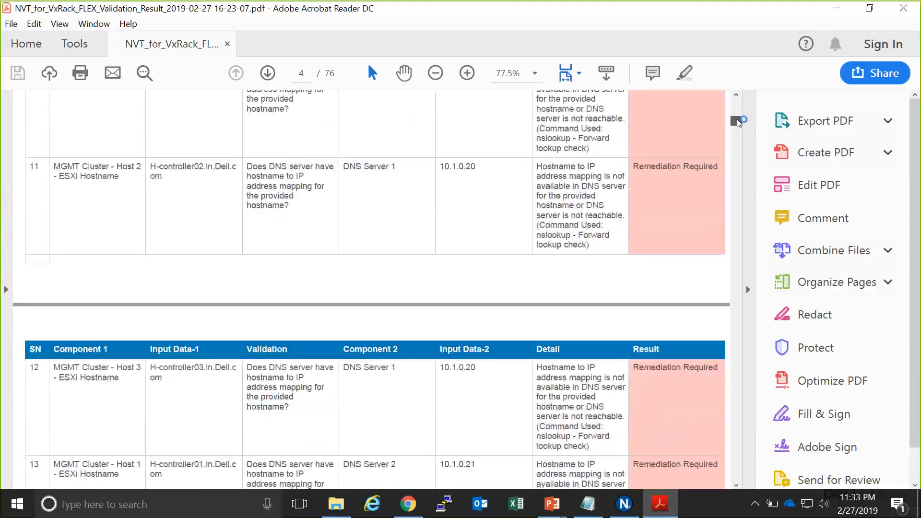
pyautogui.moveTo(737, 120); pyautogui.dragTo(737, 116)
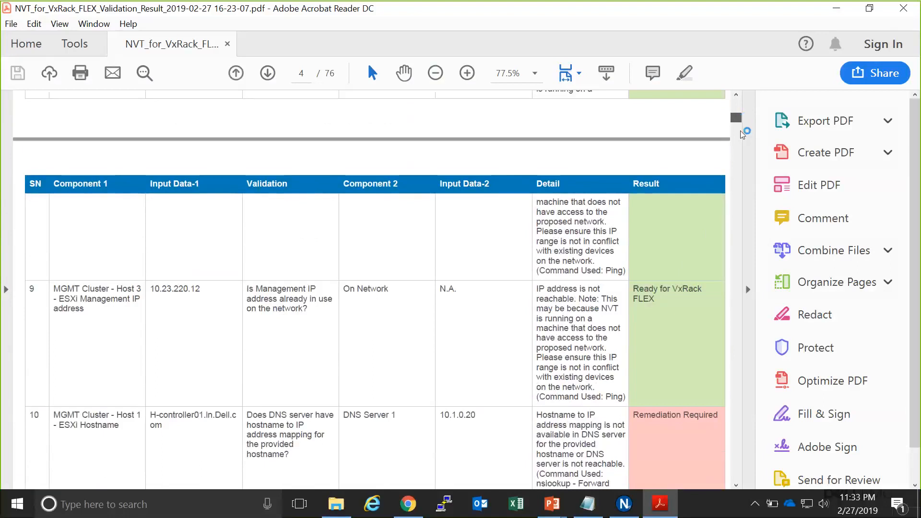
pyautogui.moveTo(740, 123); pyautogui.dragTo(748, 258)
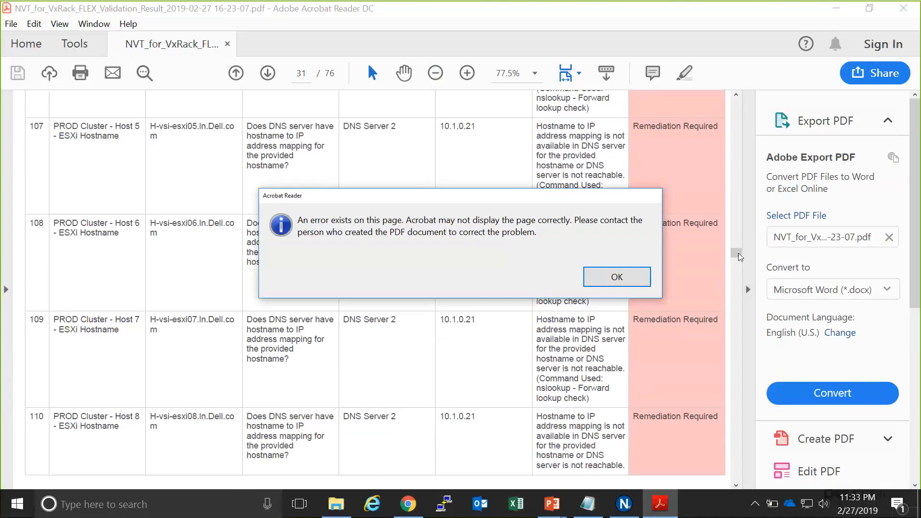
pyautogui.click(619, 277)
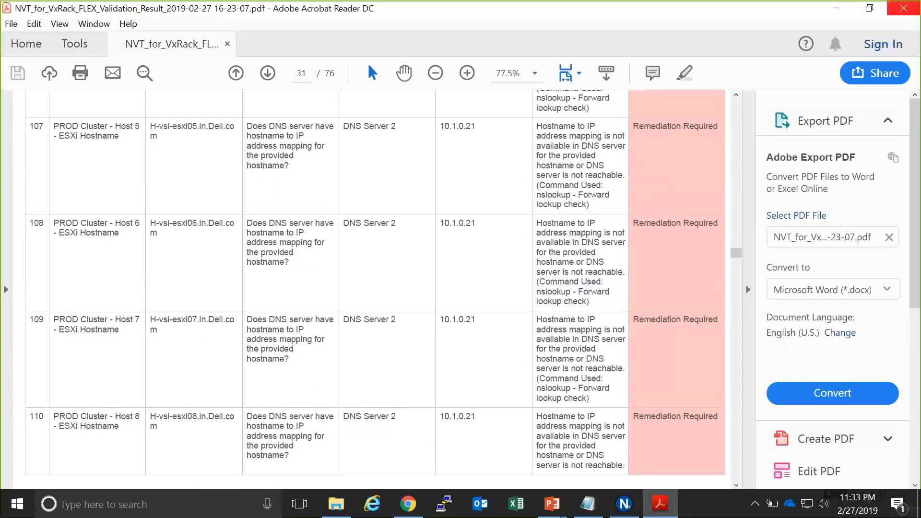
pyautogui.click(908, 11)
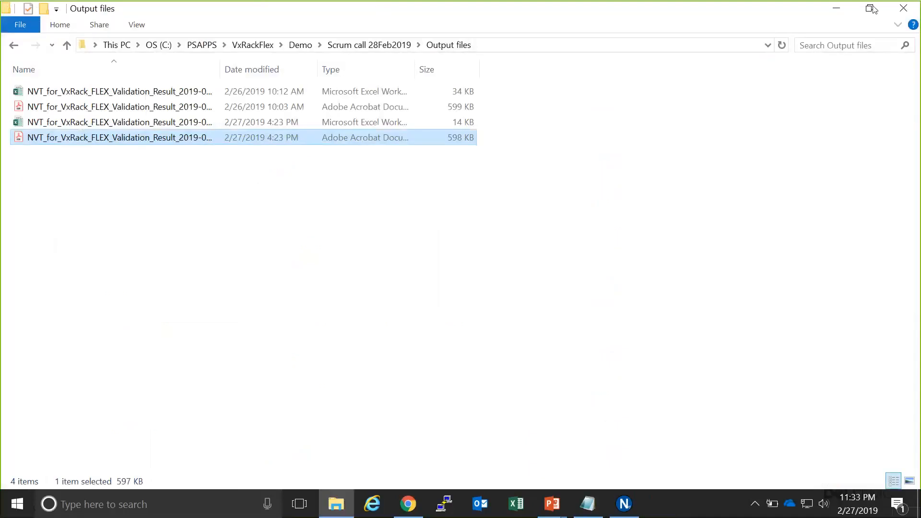
pyautogui.click(836, 10)
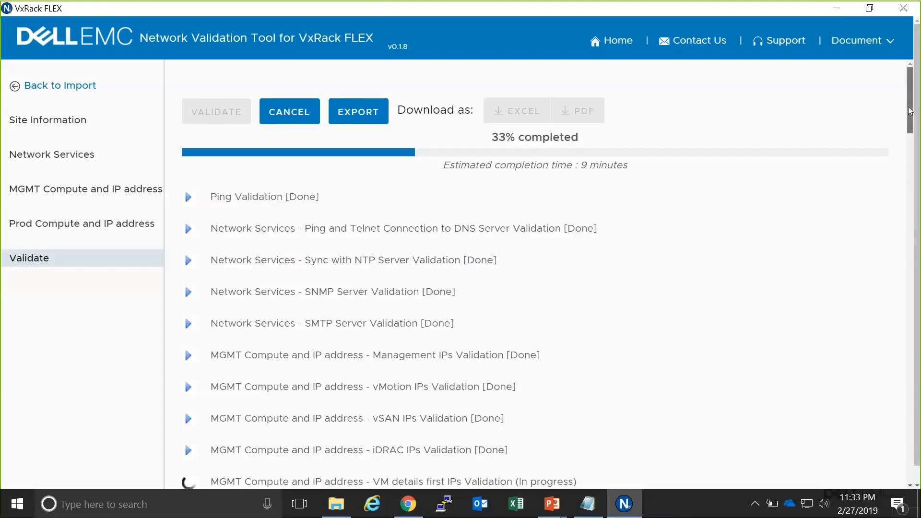
# Check the running validation's progress and the details of its server reachability results
pyautogui.moveTo(911, 110); pyautogui.dragTo(918, 192)
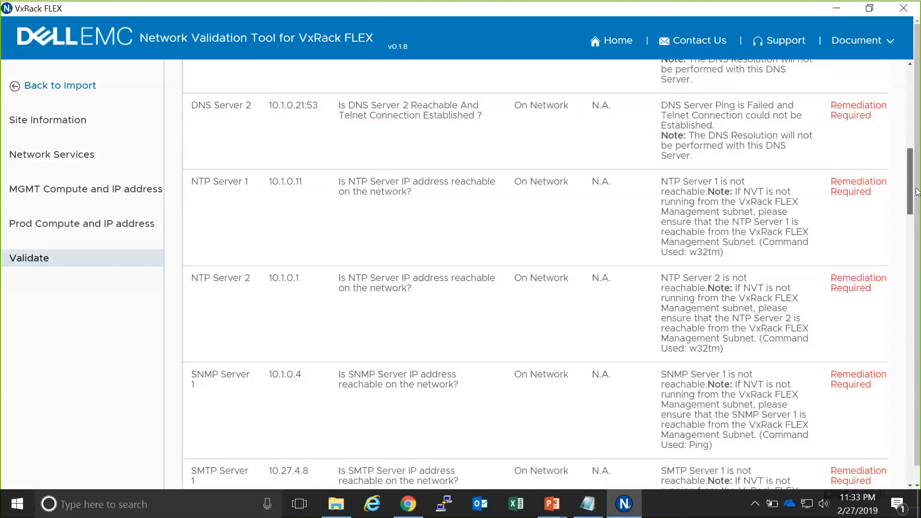
pyautogui.moveTo(917, 192); pyautogui.dragTo(912, 81)
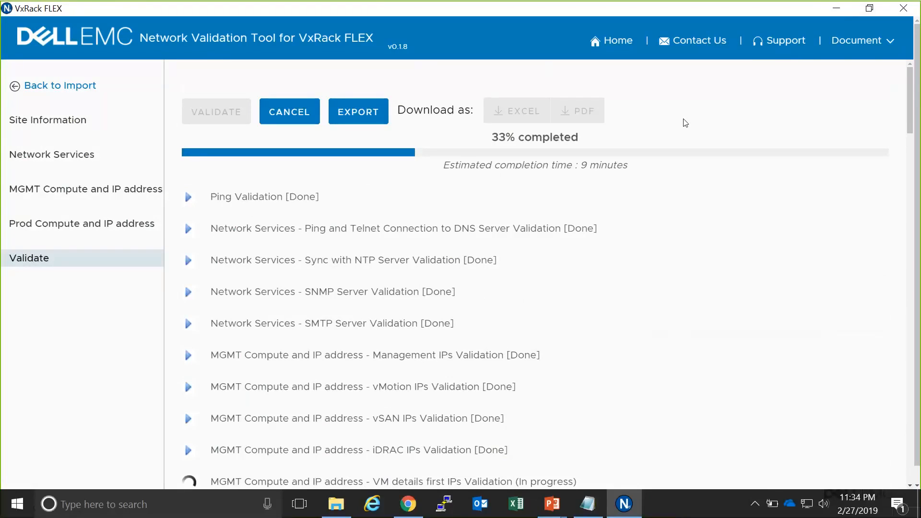
pyautogui.click(511, 16)
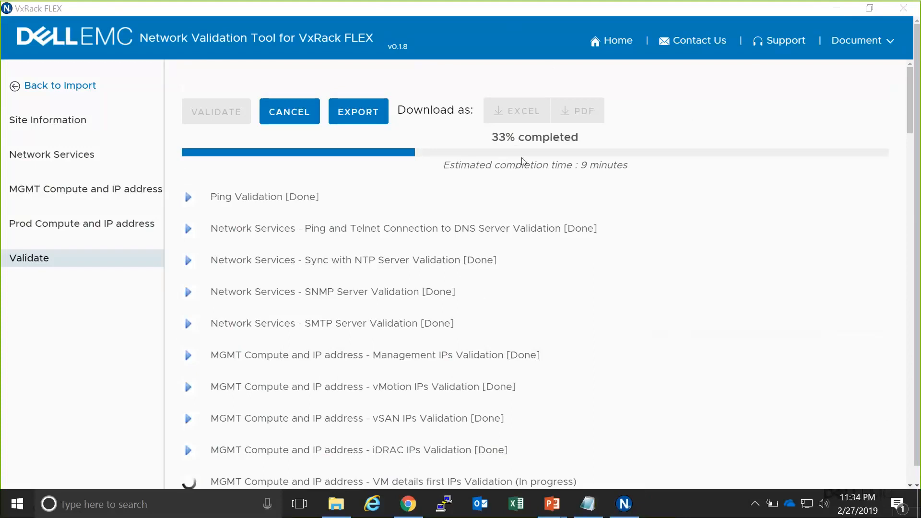